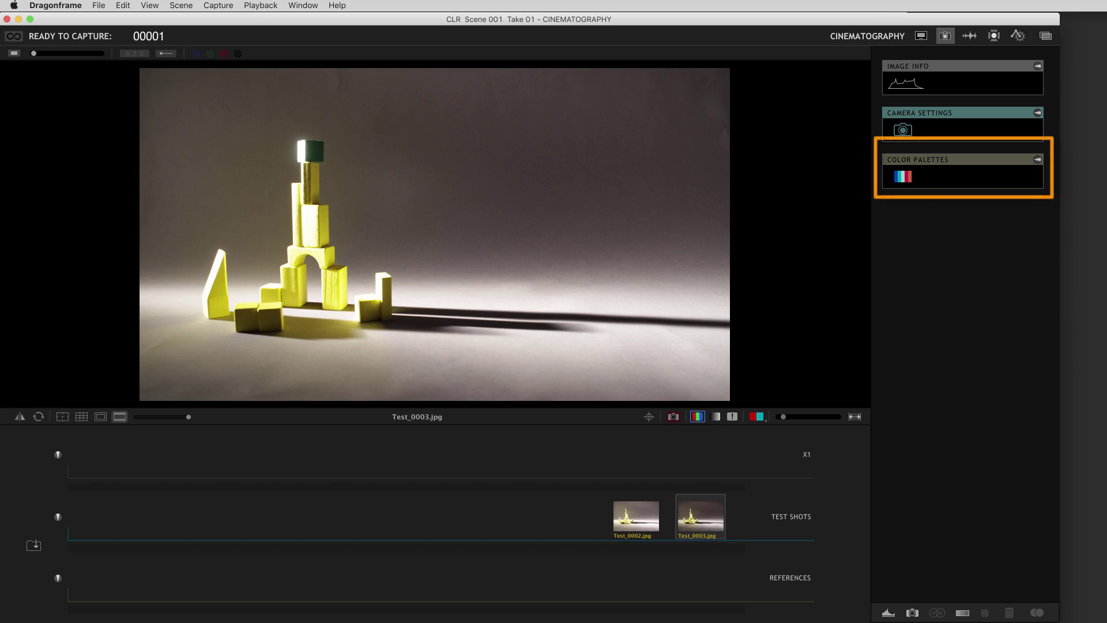
Step: Toggle the Color Palettes panel off and back on, then expand it to show its palette strip
{"action": "left_click", "coordinate": [963, 613]}
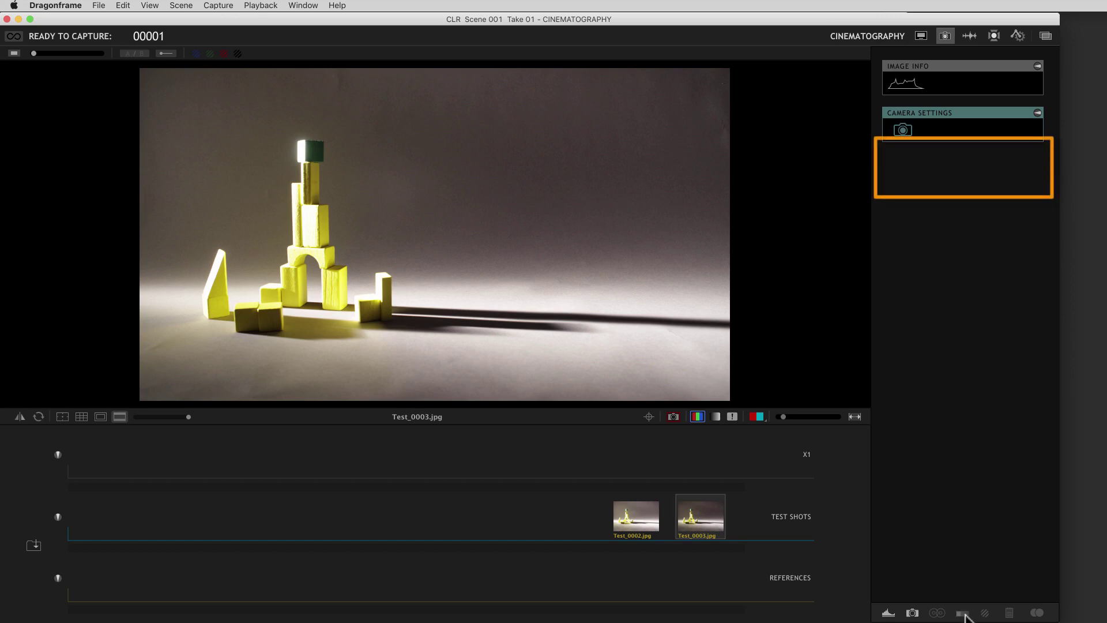
{"action": "left_click", "coordinate": [963, 613]}
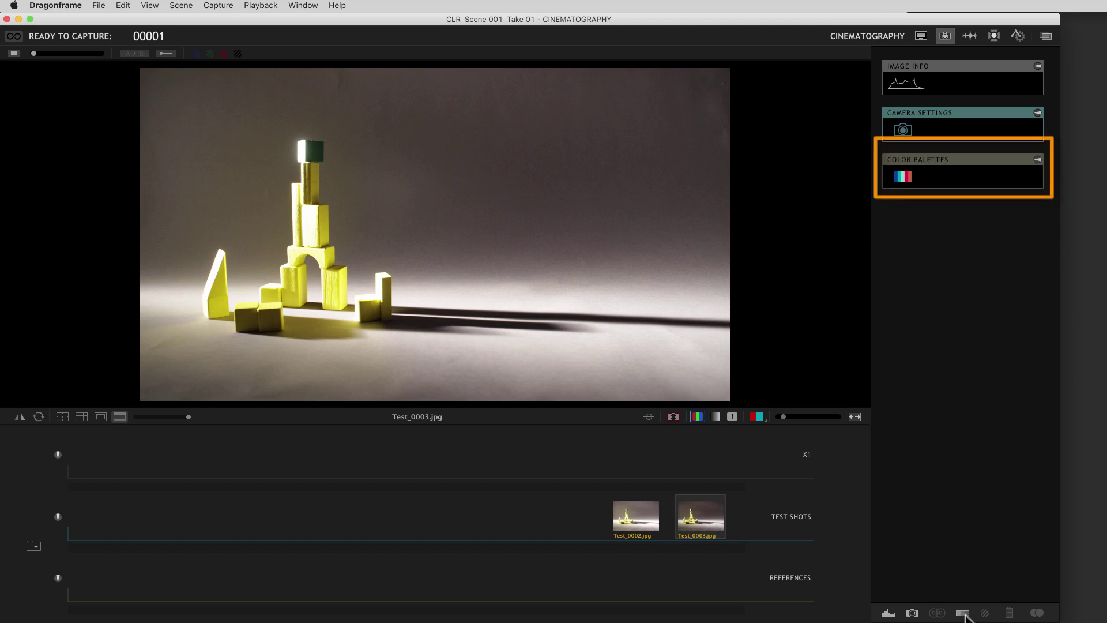
{"action": "left_click", "coordinate": [1039, 160]}
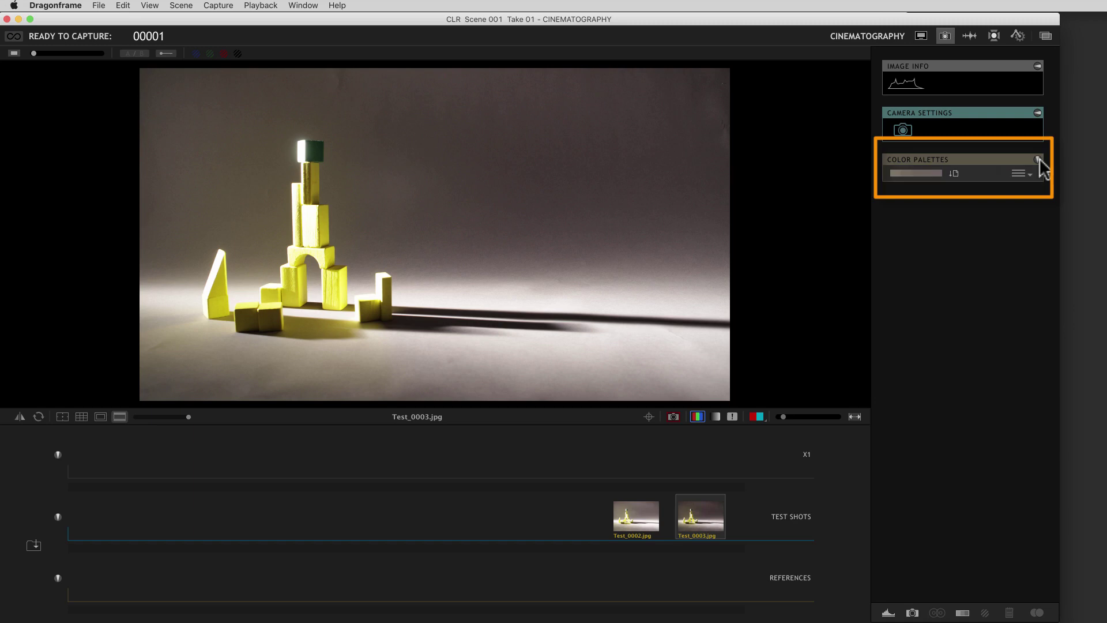
Step: Show the palette bar over the image, reposition it and widen it
{"action": "left_click", "coordinate": [926, 172]}
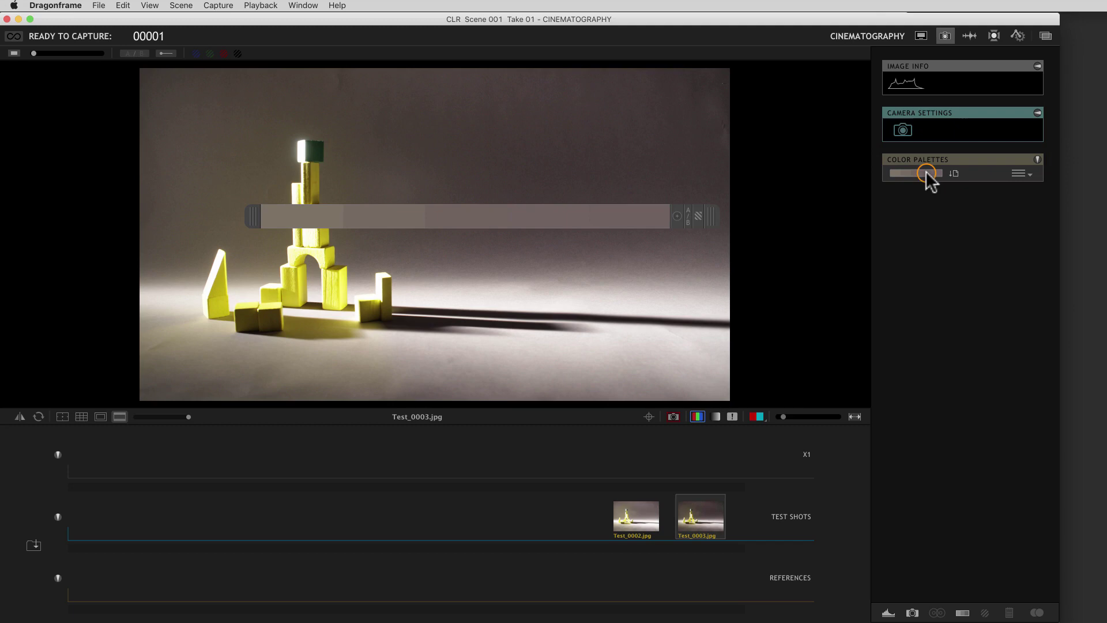
{"action": "left_click_drag", "start_coordinate": [714, 218], "coordinate": [661, 109]}
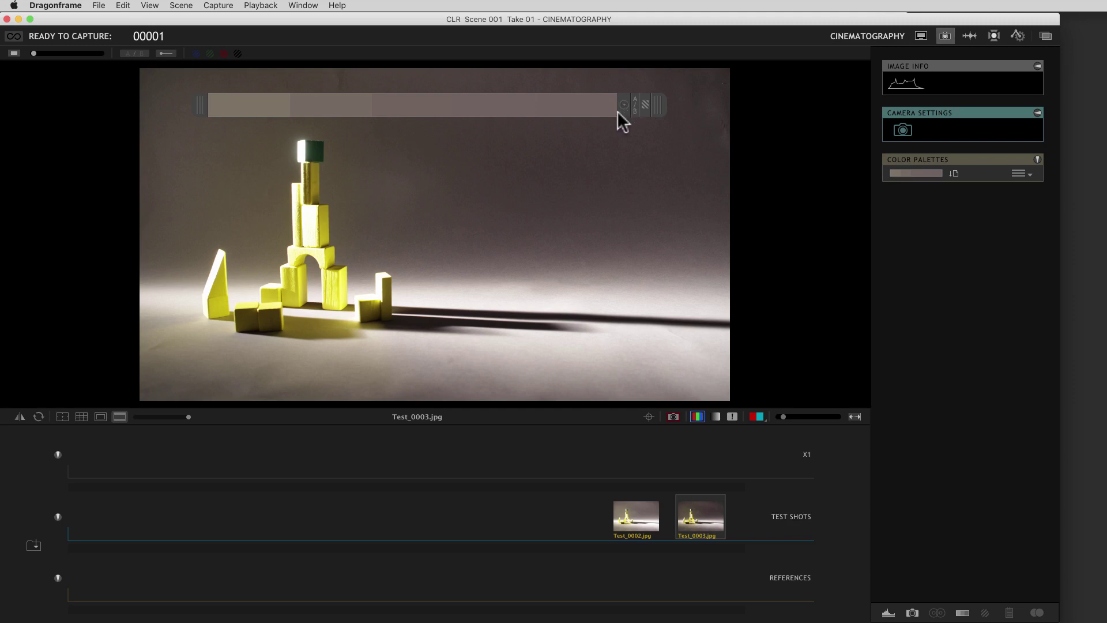
{"action": "left_click_drag", "start_coordinate": [658, 104], "coordinate": [672, 351]}
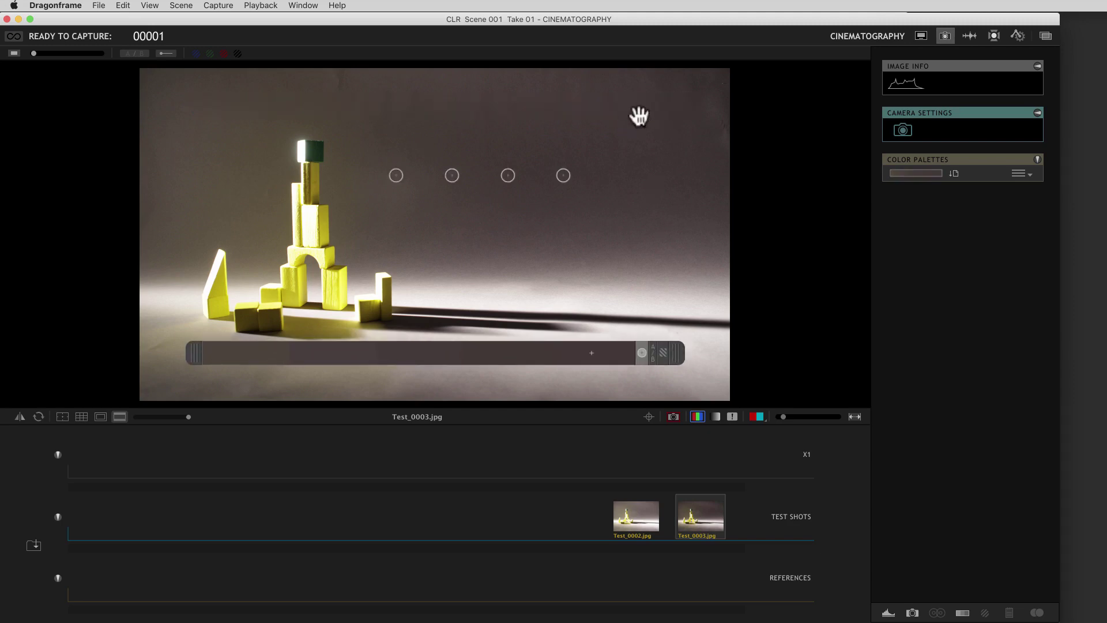
Step: Drag the sample points onto the backdrop, yellow block tower, the area beside it and the floor
{"action": "left_click_drag", "start_coordinate": [638, 136], "coordinate": [621, 289]}
{"action": "left_click_drag", "start_coordinate": [513, 175], "coordinate": [313, 151]}
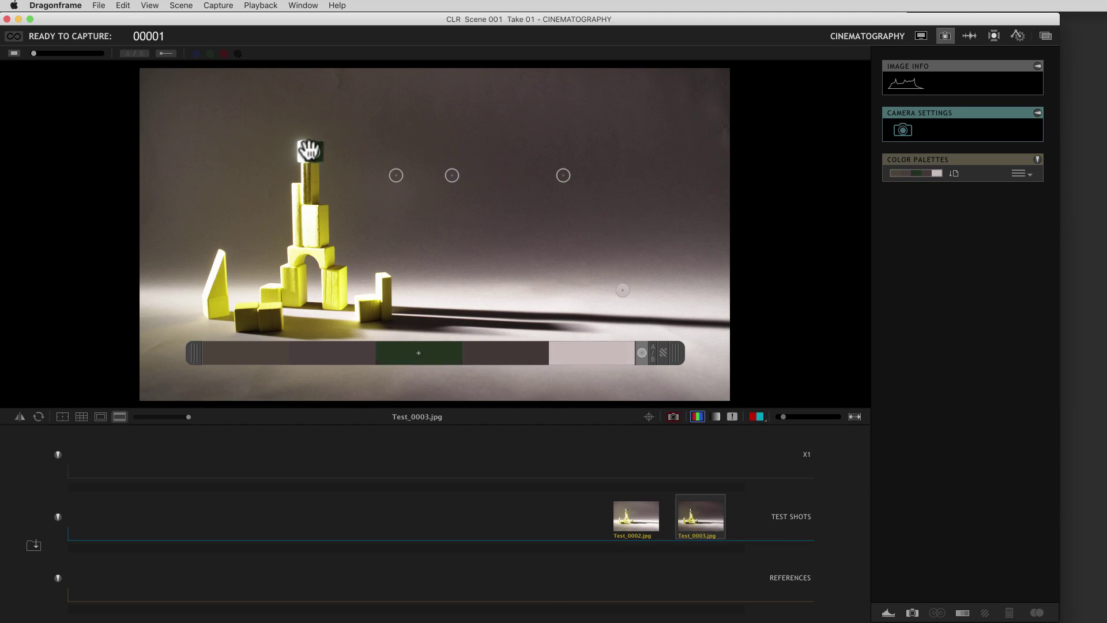
{"action": "left_click_drag", "start_coordinate": [383, 173], "coordinate": [323, 216]}
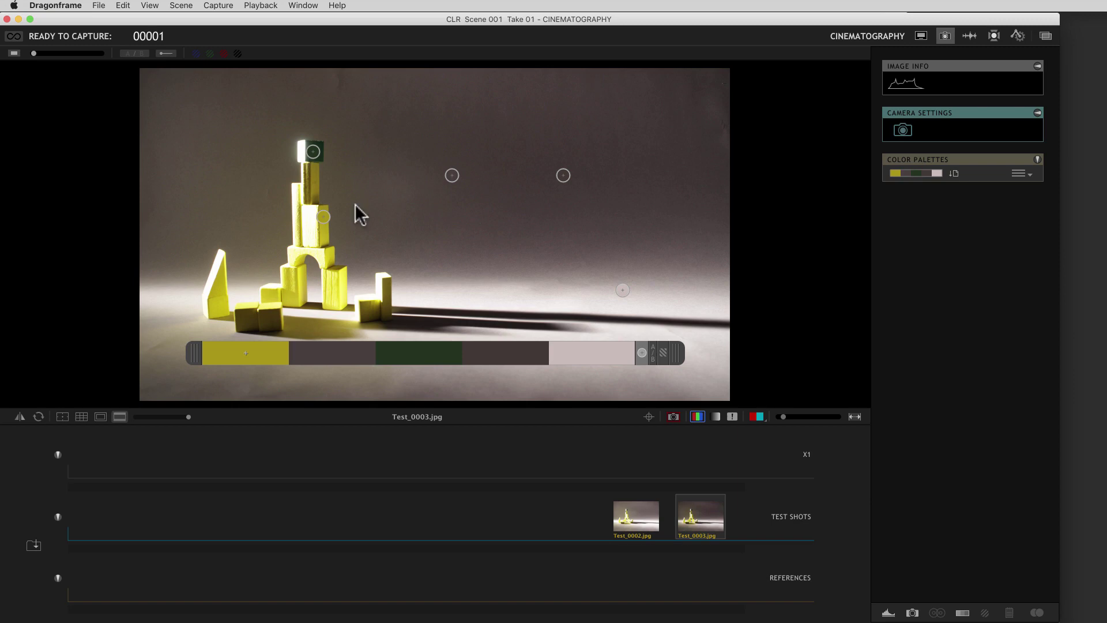
{"action": "left_click_drag", "start_coordinate": [448, 173], "coordinate": [293, 215]}
{"action": "mouse_move", "coordinate": [563, 176]}
{"action": "left_mouse_down"}
{"action": "mouse_move", "coordinate": [465, 242]}
{"action": "mouse_move", "coordinate": [460, 261]}
{"action": "left_mouse_up"}
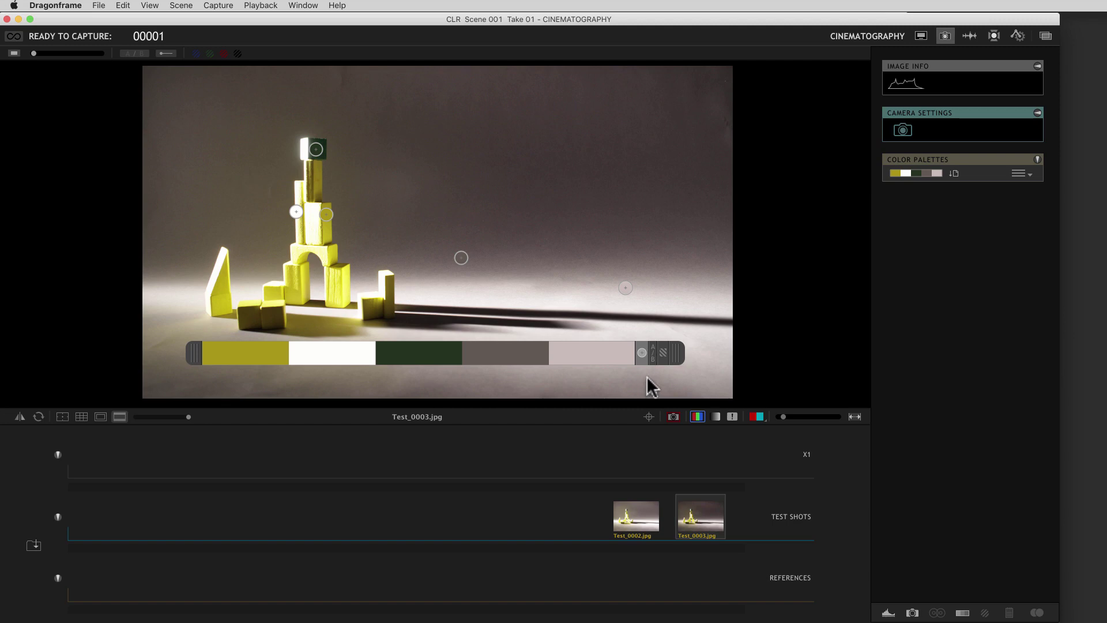
Step: Save the five sampled scene colours as a new palette called 'Yellow'
{"action": "left_click", "coordinate": [955, 172]}
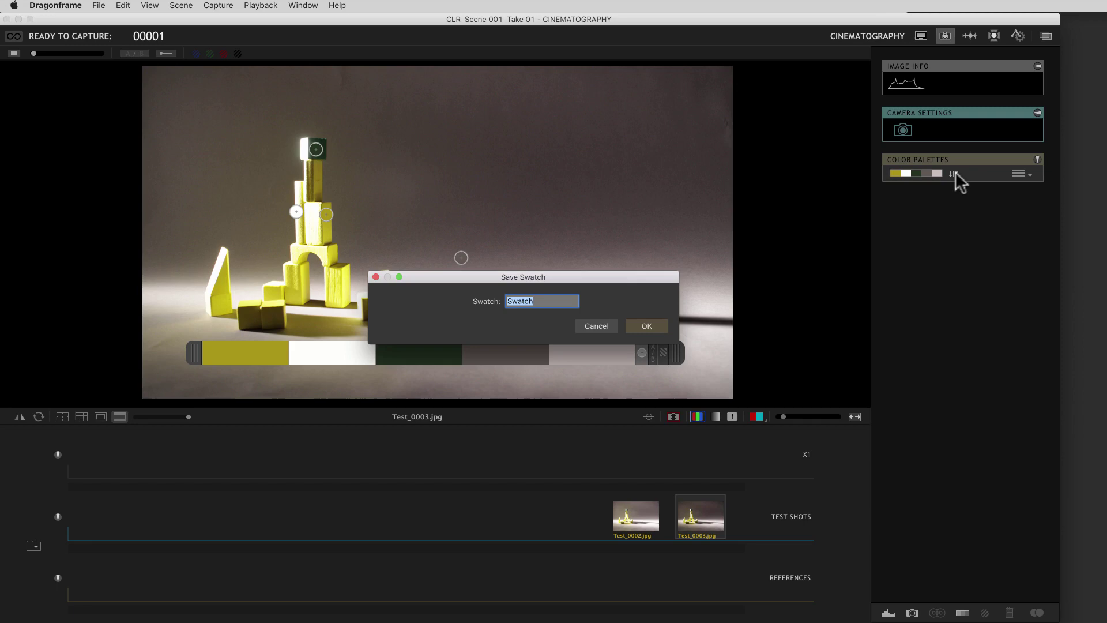
{"action": "type", "text": "Yellow"}
{"action": "left_click", "coordinate": [656, 324]}
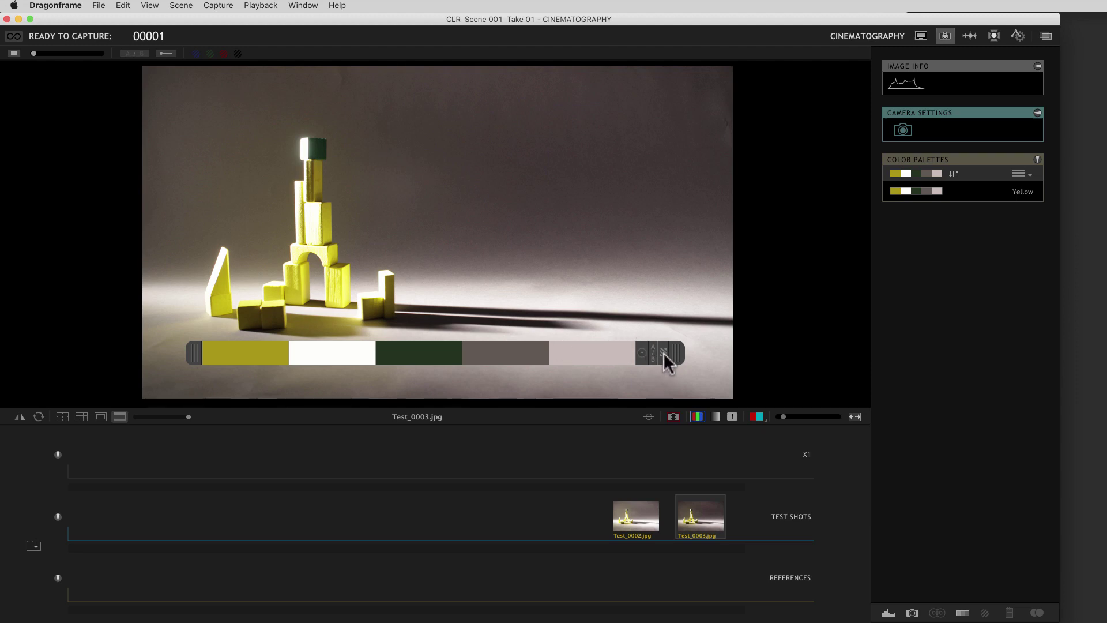
Step: Show the swatches as stripes, nudge the bar, and switch to a second comparison set with sample points visible
{"action": "left_click", "coordinate": [663, 353]}
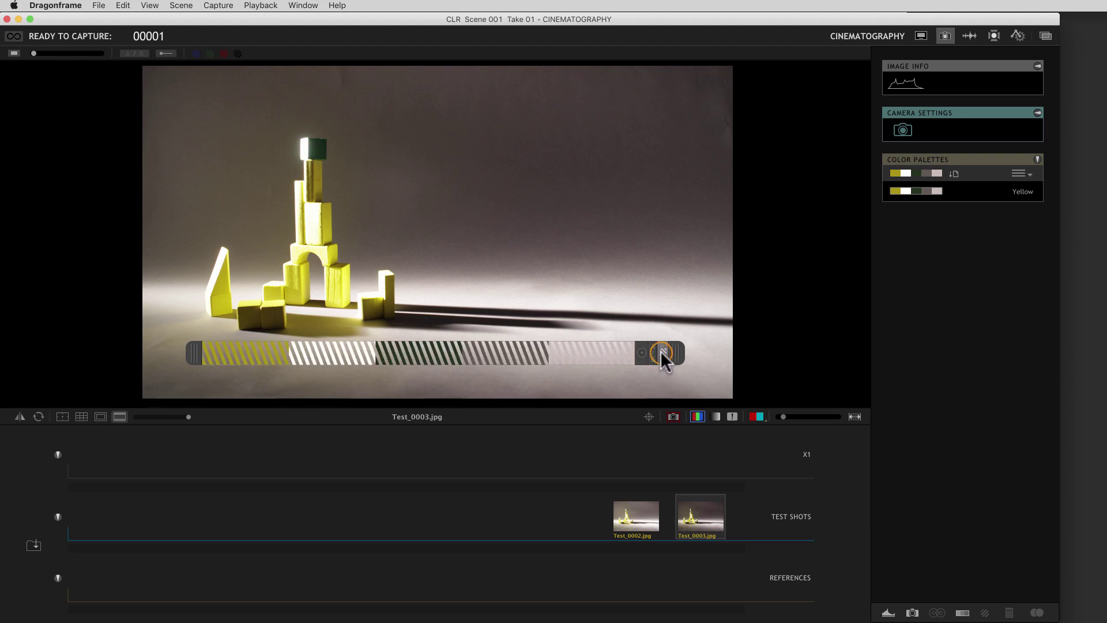
{"action": "mouse_move", "coordinate": [673, 349]}
{"action": "left_mouse_down"}
{"action": "mouse_move", "coordinate": [673, 233]}
{"action": "mouse_move", "coordinate": [687, 180]}
{"action": "mouse_move", "coordinate": [727, 148]}
{"action": "mouse_move", "coordinate": [728, 283]}
{"action": "mouse_move", "coordinate": [700, 353]}
{"action": "mouse_move", "coordinate": [684, 104]}
{"action": "mouse_move", "coordinate": [673, 358]}
{"action": "left_mouse_up"}
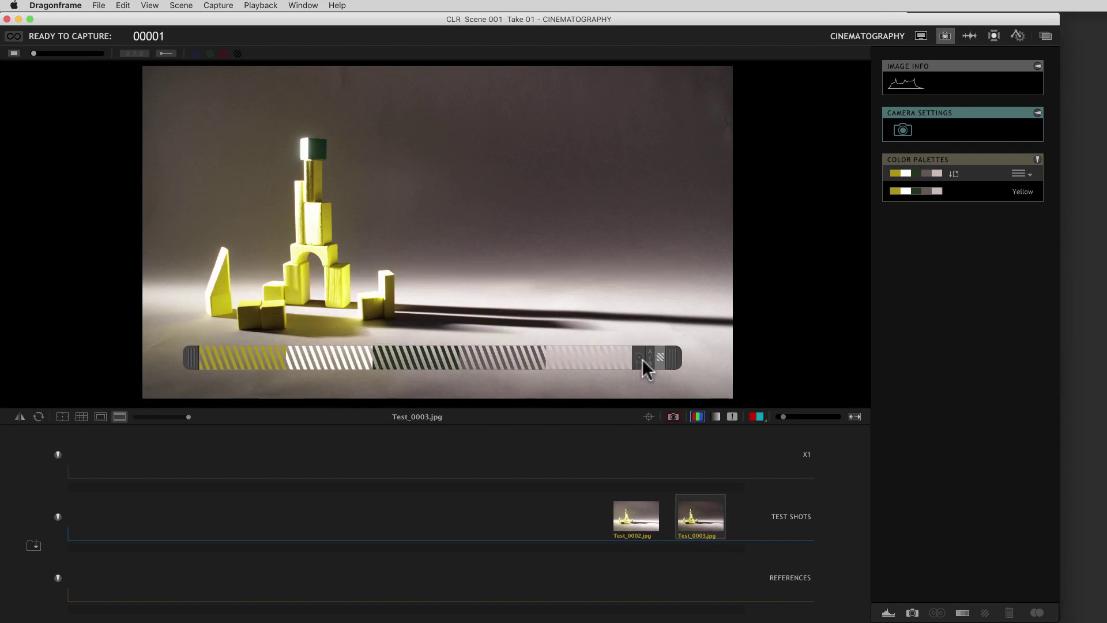
{"action": "left_click", "coordinate": [648, 356]}
{"action": "left_click", "coordinate": [640, 355]}
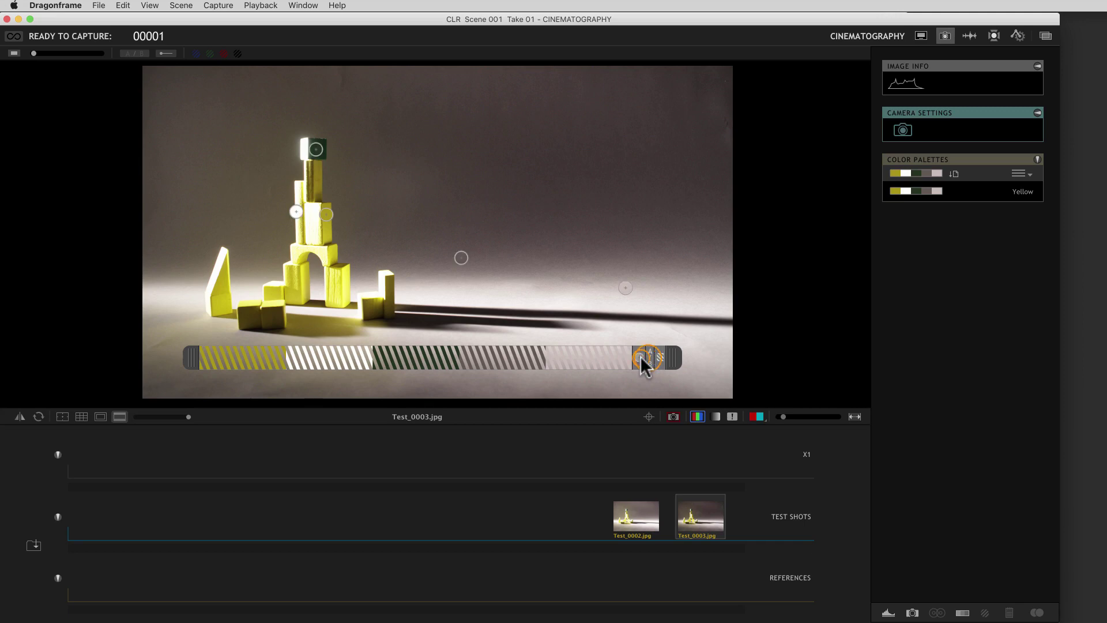
Step: Add and lower a floor sample point, return to solid swatches, and resample the tower blocks
{"action": "left_click", "coordinate": [626, 305]}
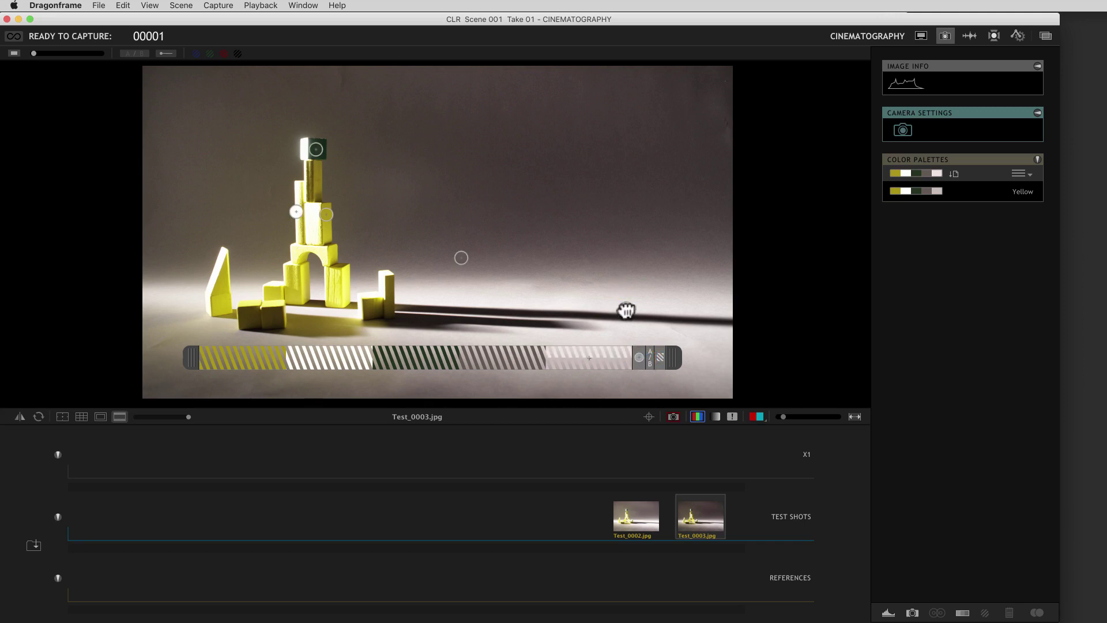
{"action": "left_click_drag", "start_coordinate": [461, 257], "coordinate": [463, 282]}
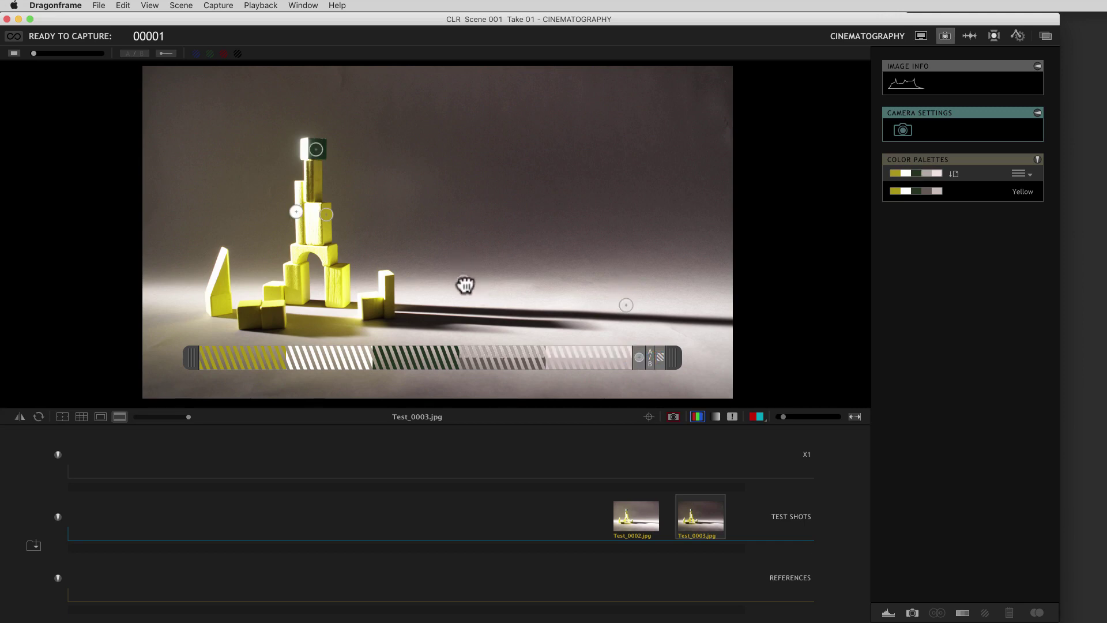
{"action": "left_click", "coordinate": [660, 358]}
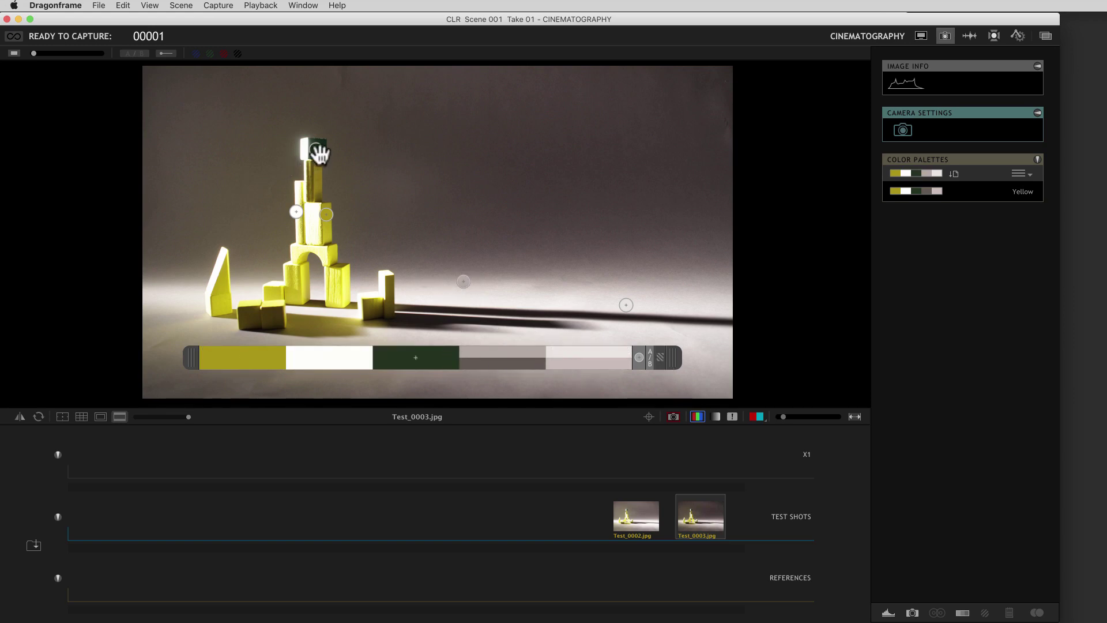
{"action": "left_click_drag", "start_coordinate": [316, 152], "coordinate": [313, 145]}
{"action": "left_click_drag", "start_coordinate": [296, 211], "coordinate": [286, 216]}
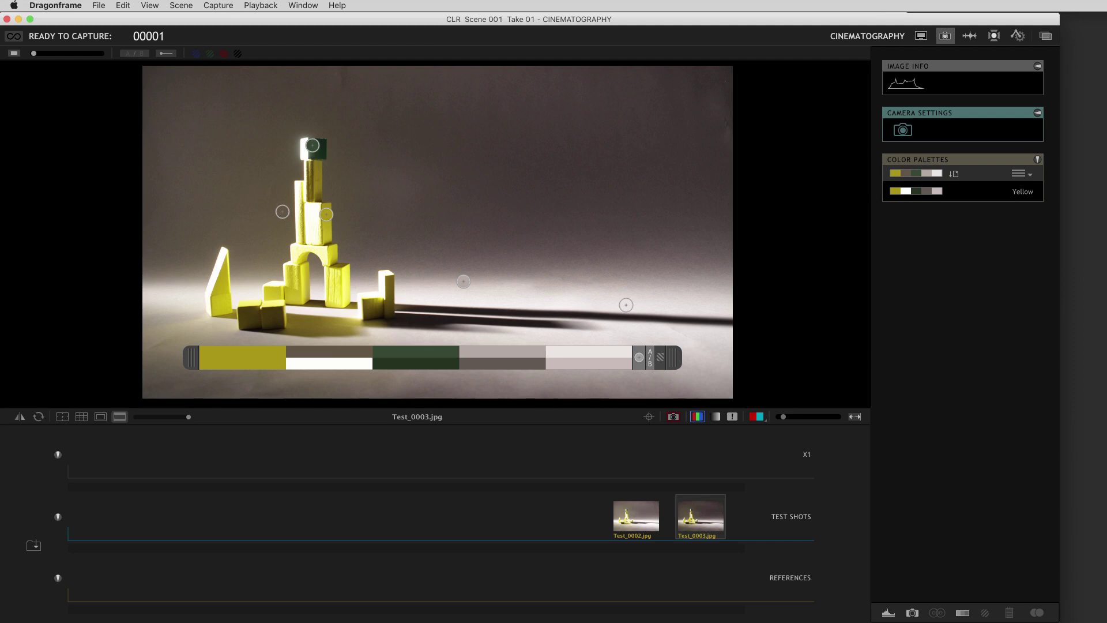
{"action": "left_click_drag", "start_coordinate": [1045, 441], "coordinate": [620, 570]}
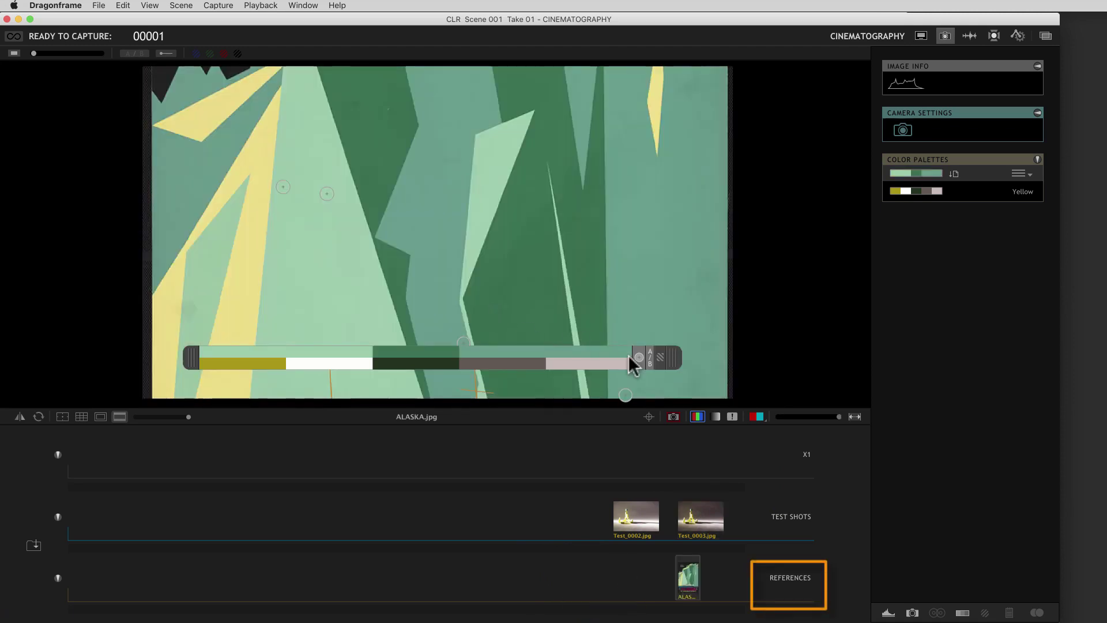
{"action": "left_click", "coordinate": [649, 358]}
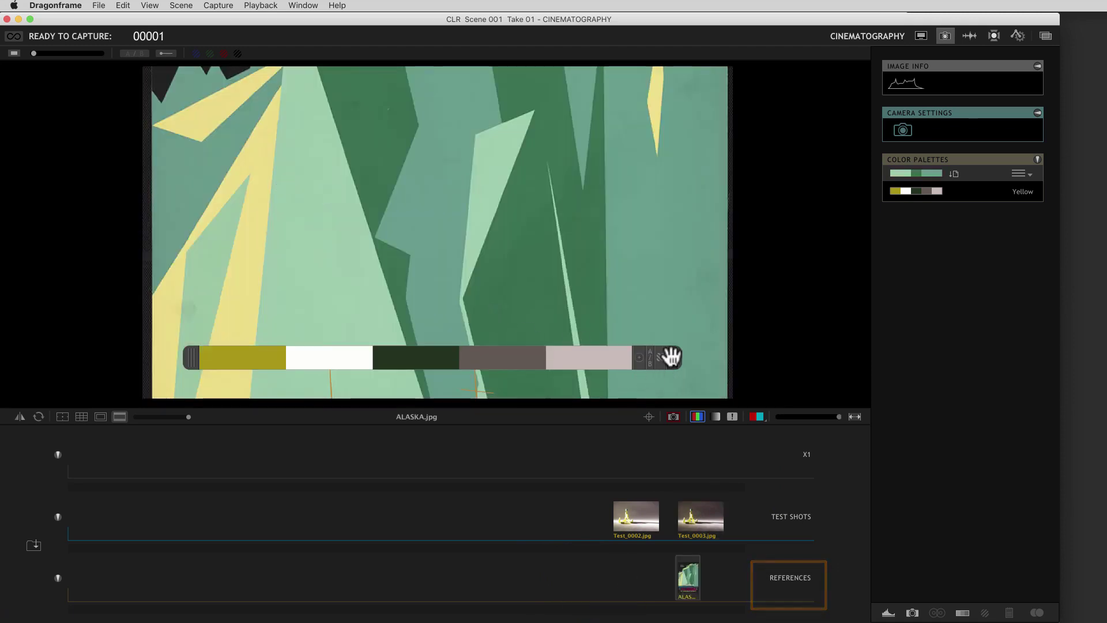
{"action": "left_click_drag", "start_coordinate": [671, 357], "coordinate": [680, 246]}
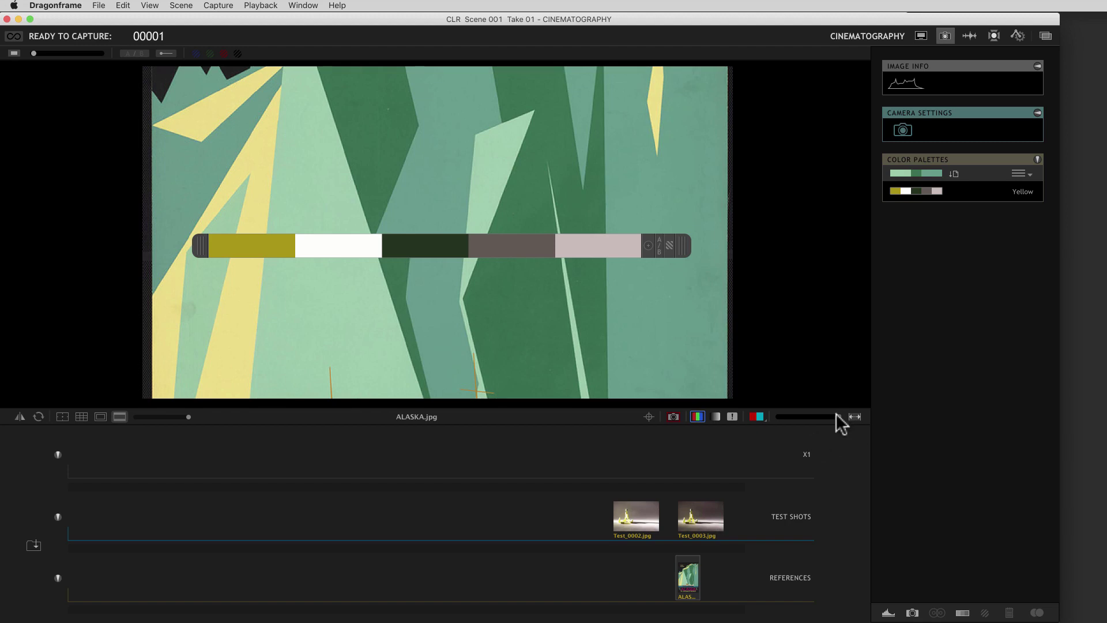
{"action": "left_click_drag", "start_coordinate": [836, 415], "coordinate": [823, 415]}
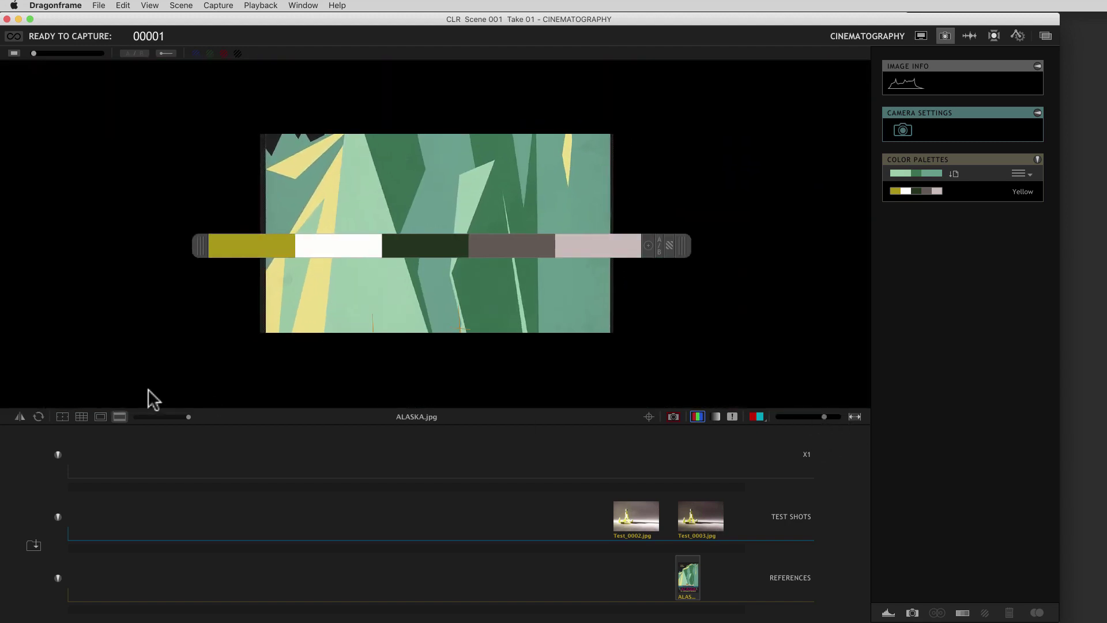
{"action": "left_click_drag", "start_coordinate": [186, 416], "coordinate": [136, 416]}
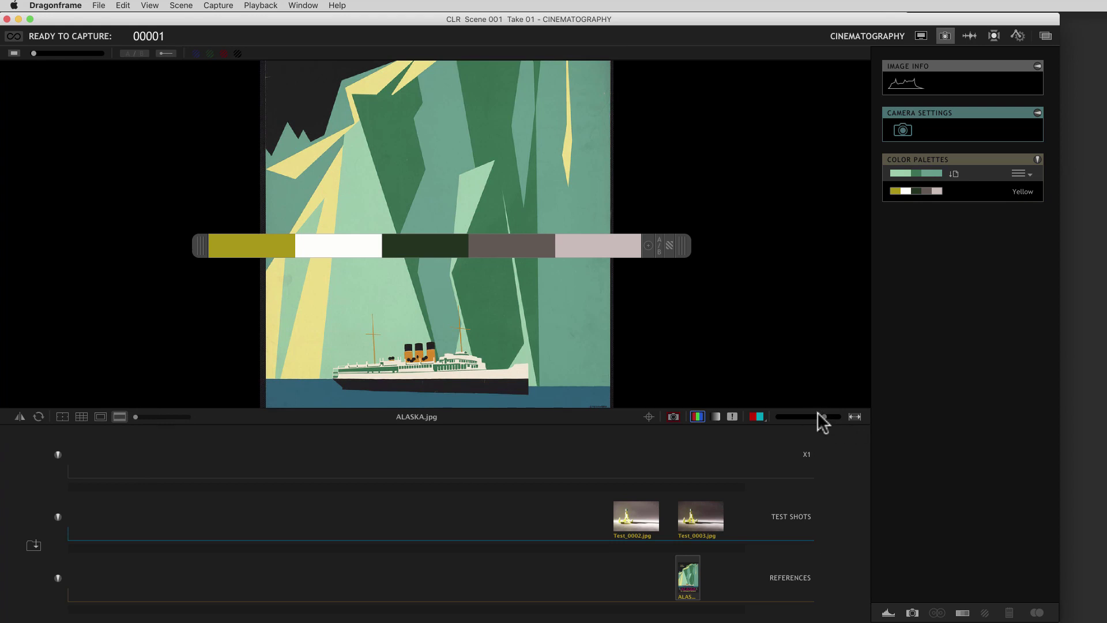
{"action": "left_click_drag", "start_coordinate": [817, 412], "coordinate": [806, 415]}
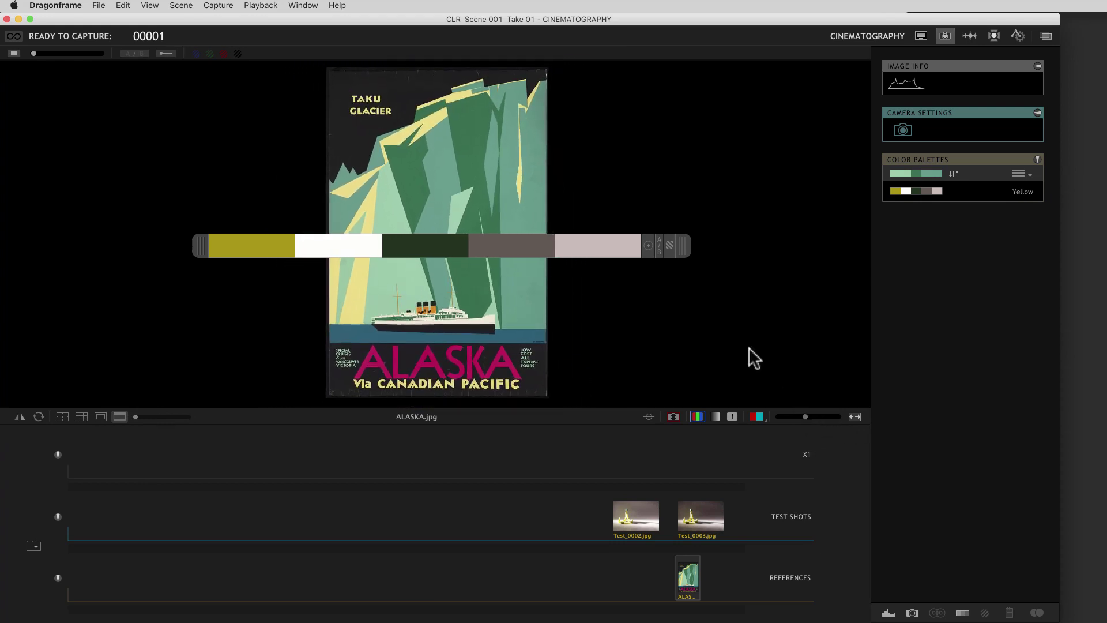
Step: Shift the palette bar right, switch it to sampling the poster, and place a point on the dark green glacier
{"action": "left_click_drag", "start_coordinate": [683, 241], "coordinate": [704, 232]}
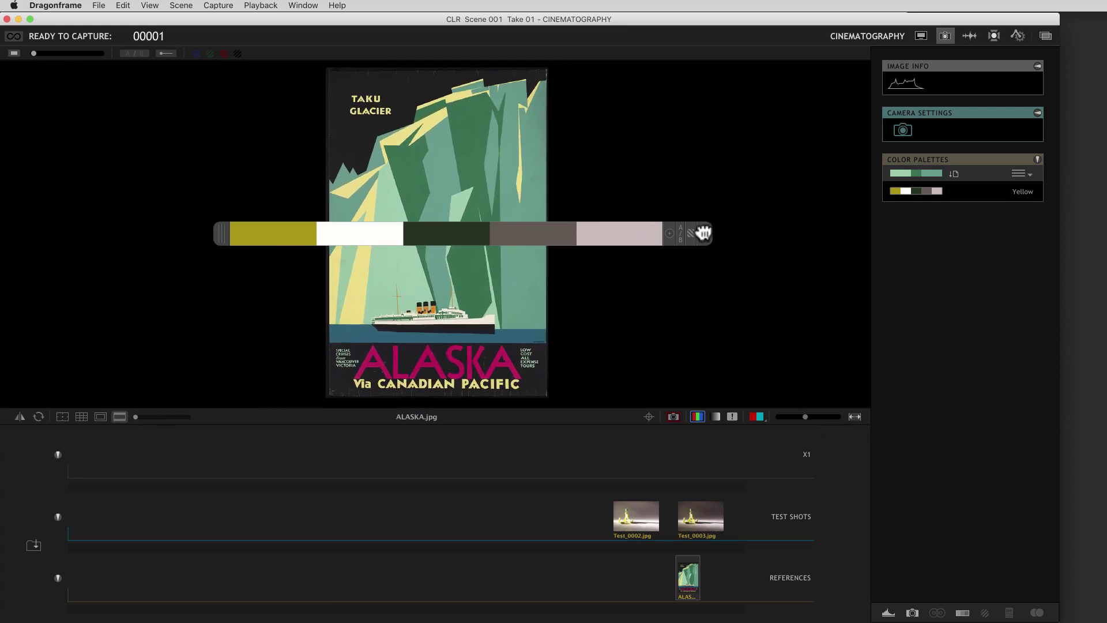
{"action": "left_click", "coordinate": [669, 236]}
{"action": "left_click_drag", "start_coordinate": [507, 293], "coordinate": [518, 289]}
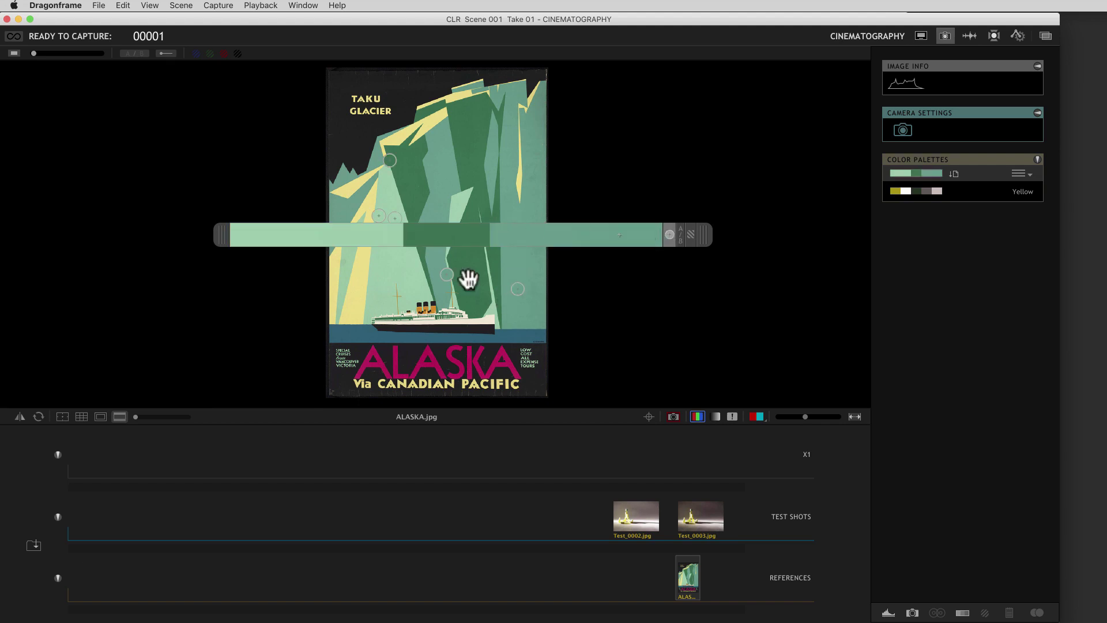
{"action": "left_click_drag", "start_coordinate": [448, 279], "coordinate": [469, 269]}
Step: Move the bar near the poster bottom and sample the yellow glacier, light green area and orange ship
{"action": "left_click_drag", "start_coordinate": [388, 228], "coordinate": [431, 351]}
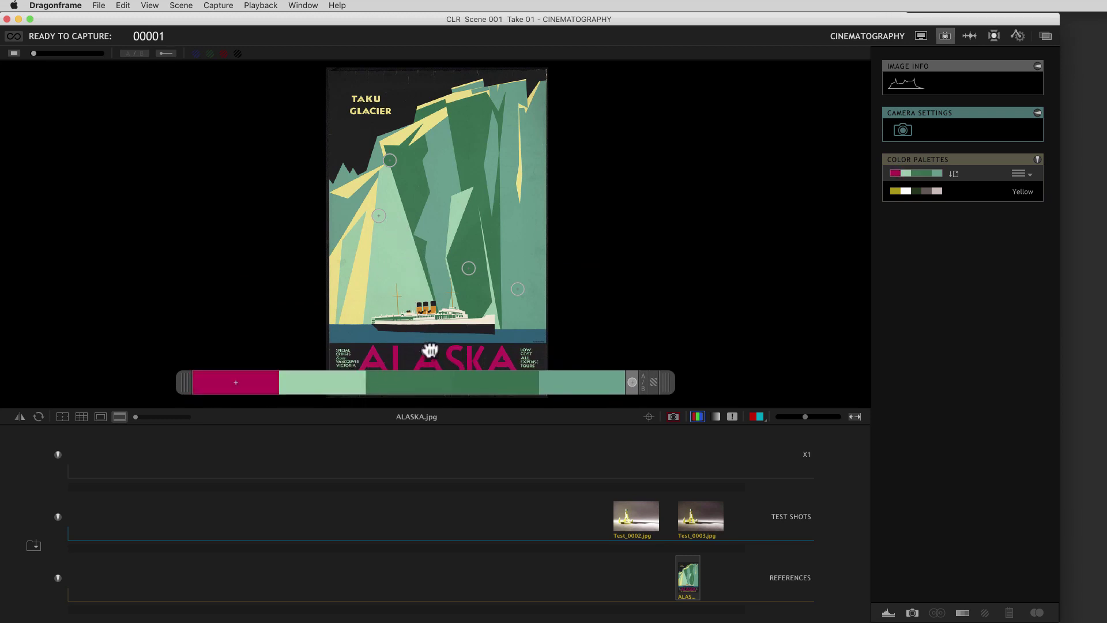
{"action": "left_click_drag", "start_coordinate": [379, 216], "coordinate": [375, 219]}
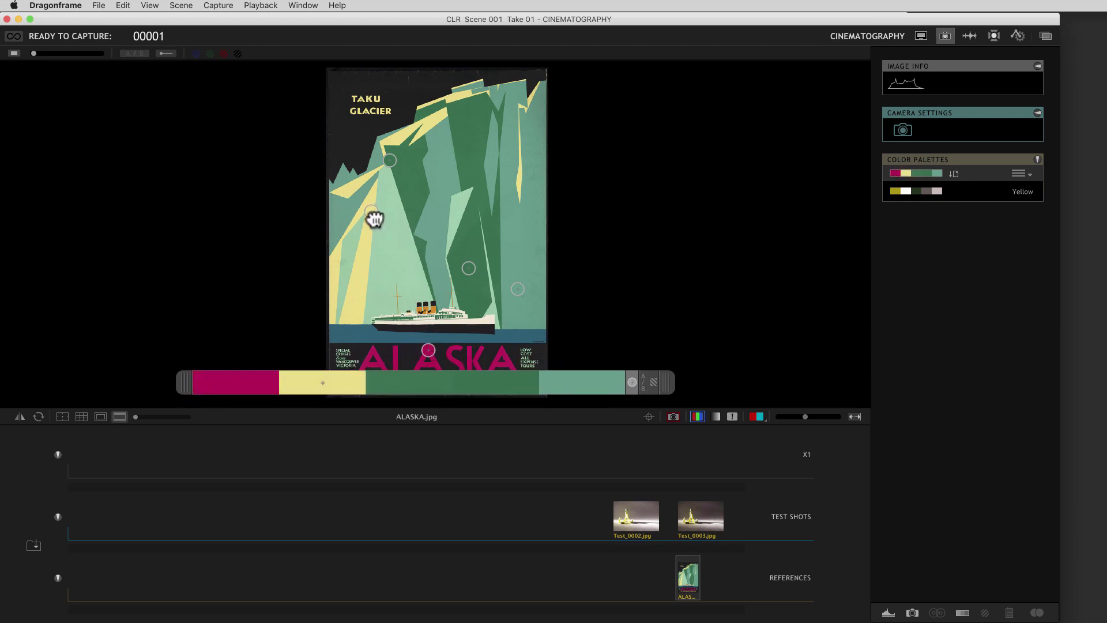
{"action": "left_click_drag", "start_coordinate": [390, 161], "coordinate": [387, 182]}
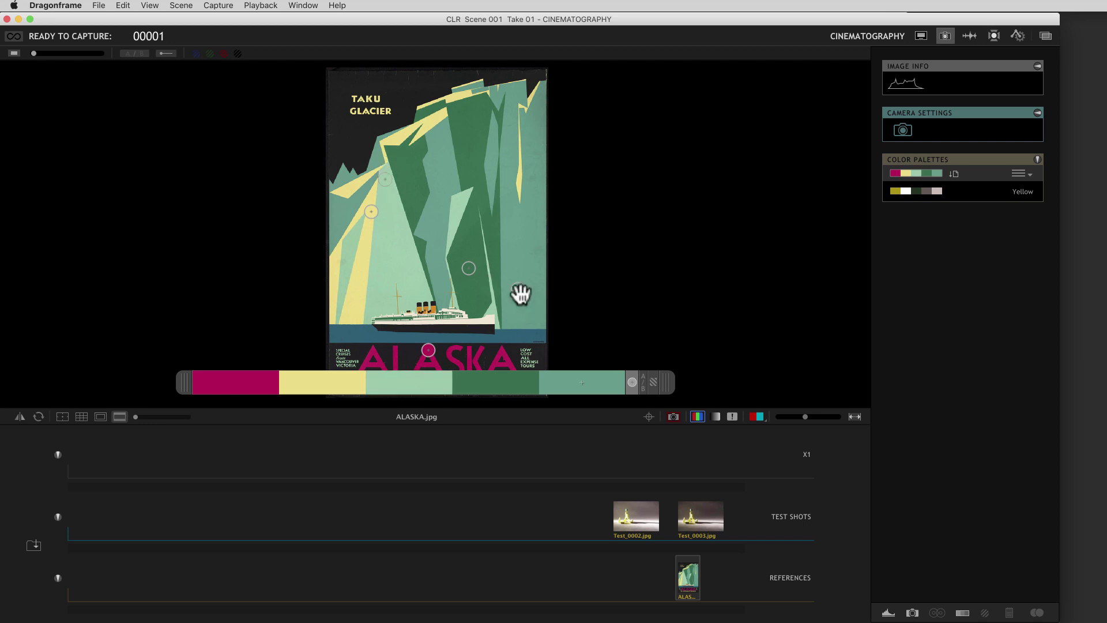
{"action": "mouse_move", "coordinate": [519, 291]}
{"action": "left_mouse_down"}
{"action": "mouse_move", "coordinate": [477, 288]}
{"action": "mouse_move", "coordinate": [433, 308]}
{"action": "left_mouse_up"}
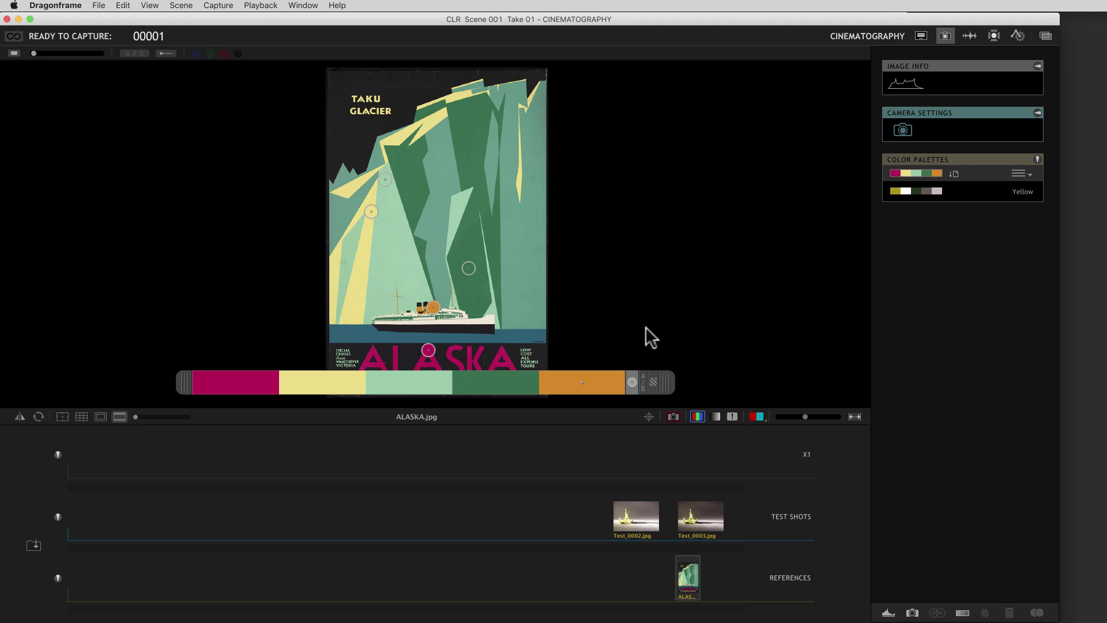
Step: Save the poster colours as palette 'ALASKA' and move the bar across the poster's middle
{"action": "left_click", "coordinate": [955, 173]}
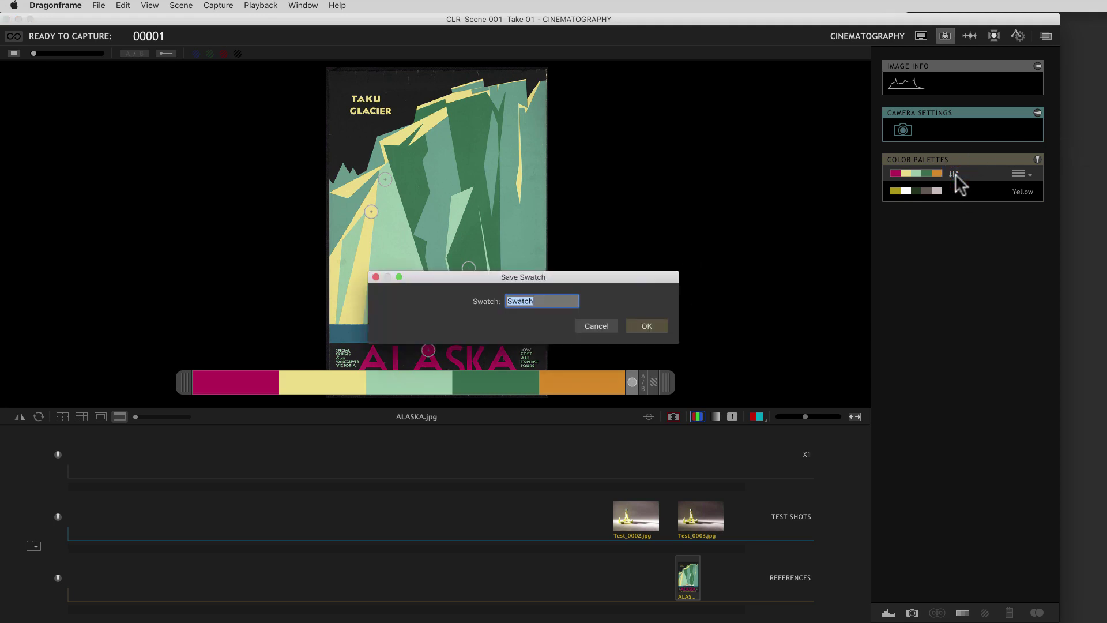
{"action": "type", "text": "ALASKA"}
{"action": "left_click", "coordinate": [647, 326]}
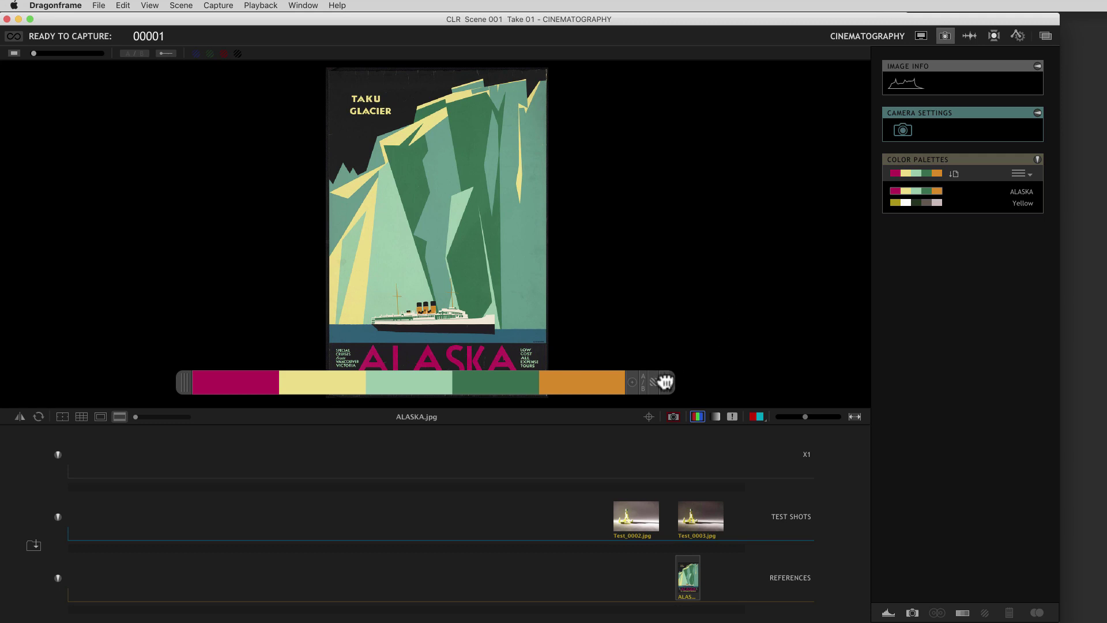
{"action": "left_click_drag", "start_coordinate": [663, 379], "coordinate": [688, 230]}
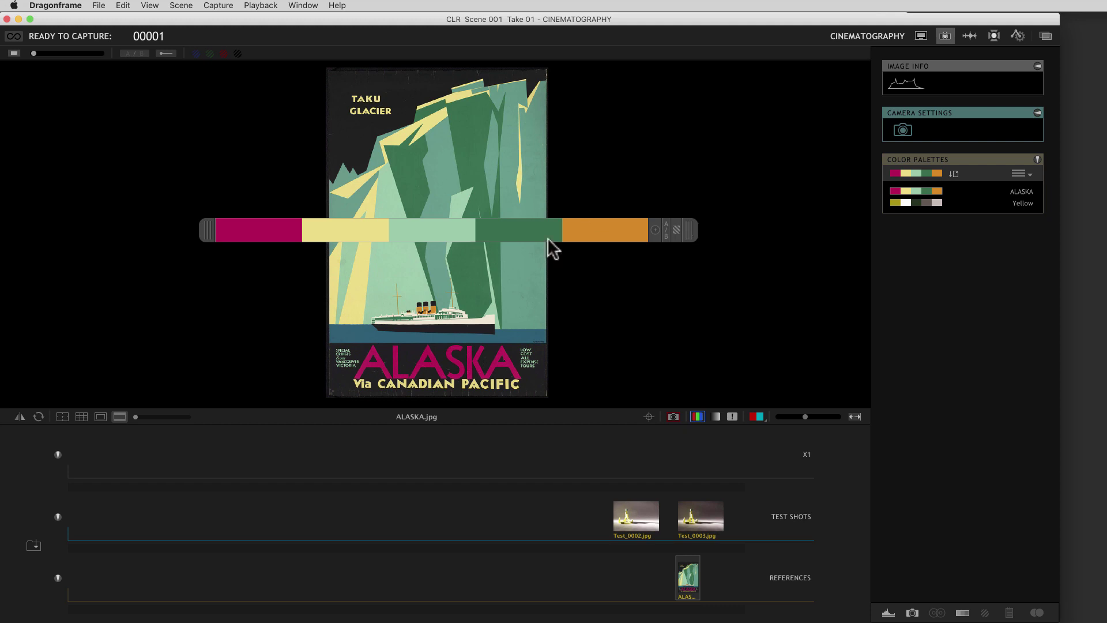
Step: In the Coolors generator, shift the fourth colour's hue from #B6C454 to green #56C471
{"action": "key", "text": "super+Tab"}
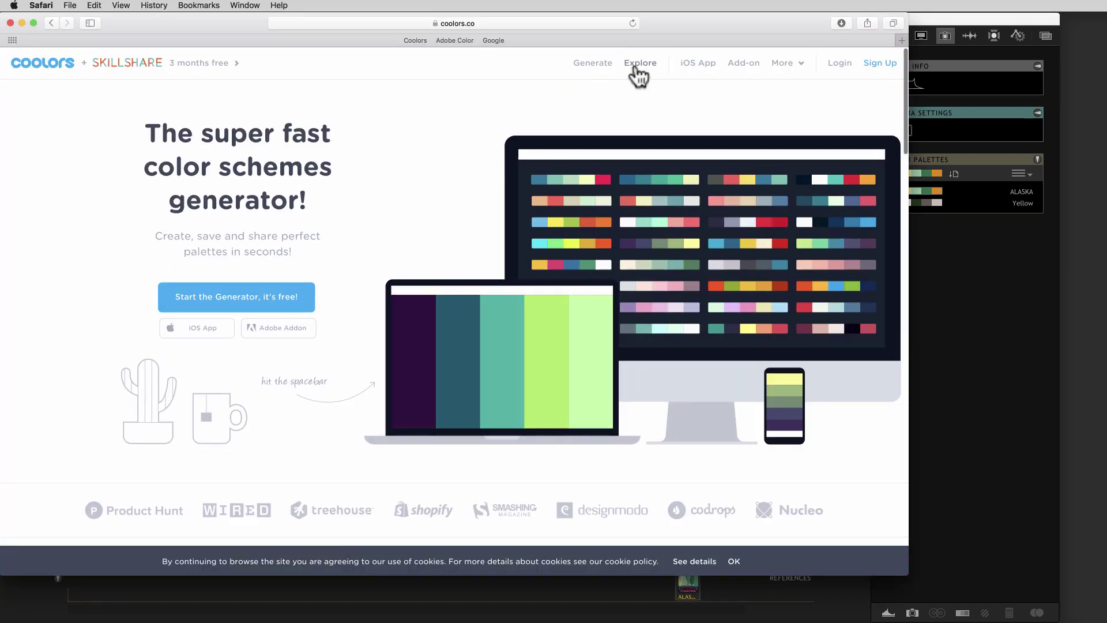
{"action": "left_click", "coordinate": [598, 64]}
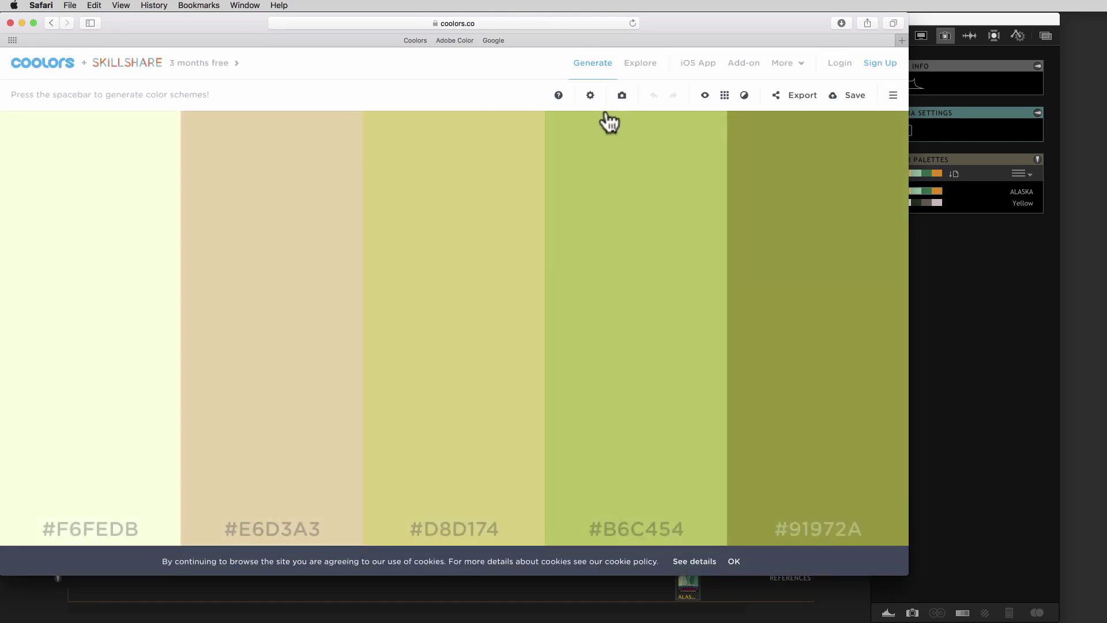
{"action": "left_click", "coordinate": [636, 431]}
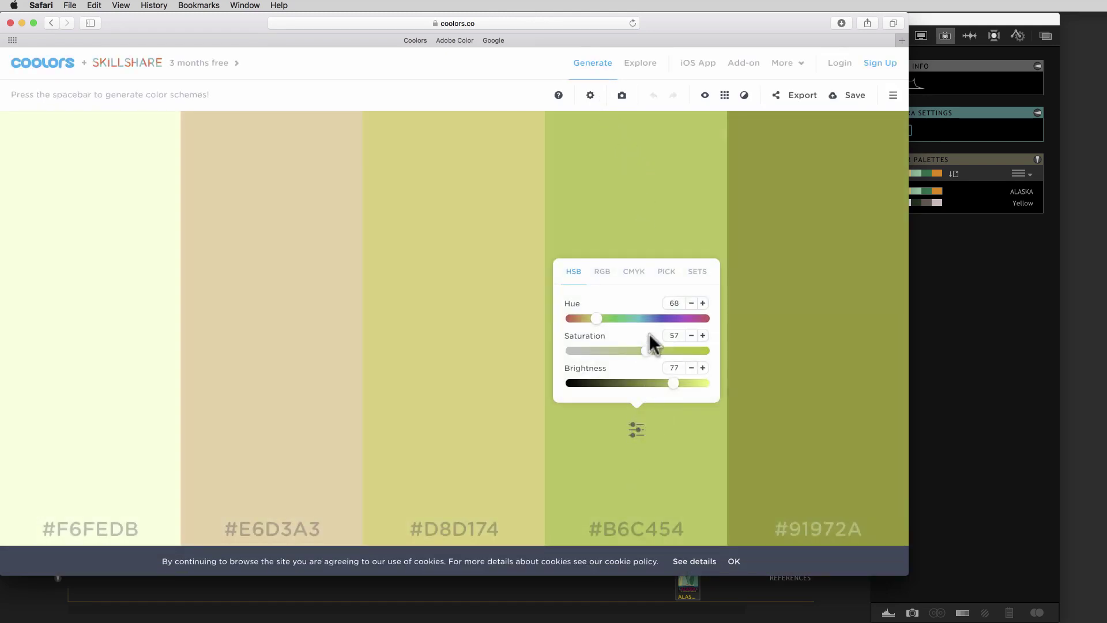
{"action": "mouse_move", "coordinate": [645, 351]}
{"action": "left_mouse_down"}
{"action": "mouse_move", "coordinate": [623, 351]}
{"action": "mouse_move", "coordinate": [646, 351]}
{"action": "left_mouse_up"}
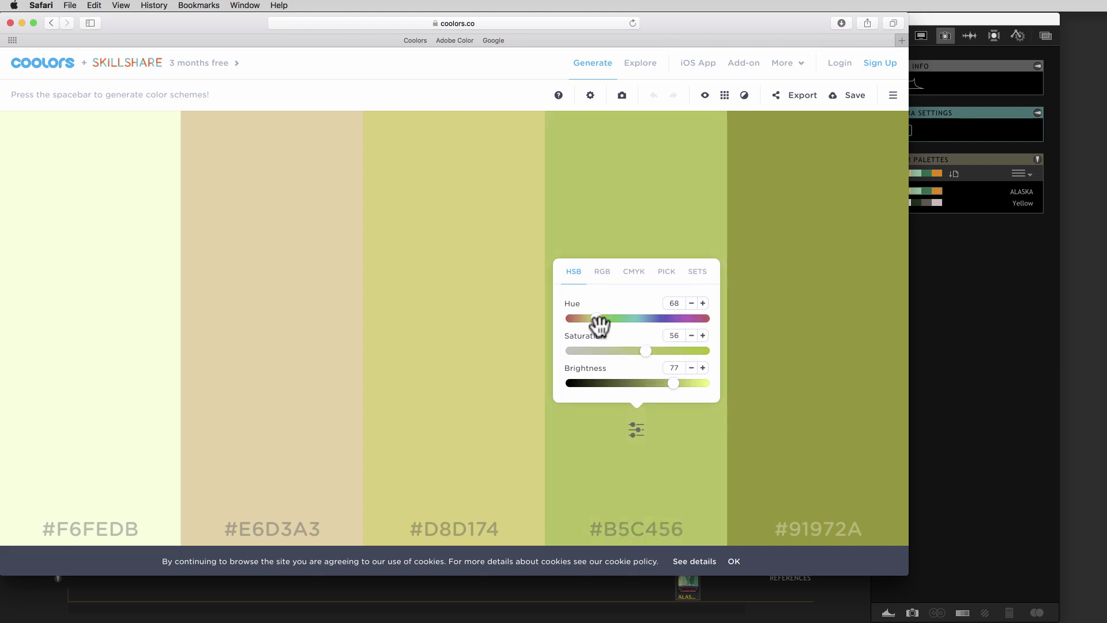
{"action": "left_click_drag", "start_coordinate": [598, 323], "coordinate": [621, 317]}
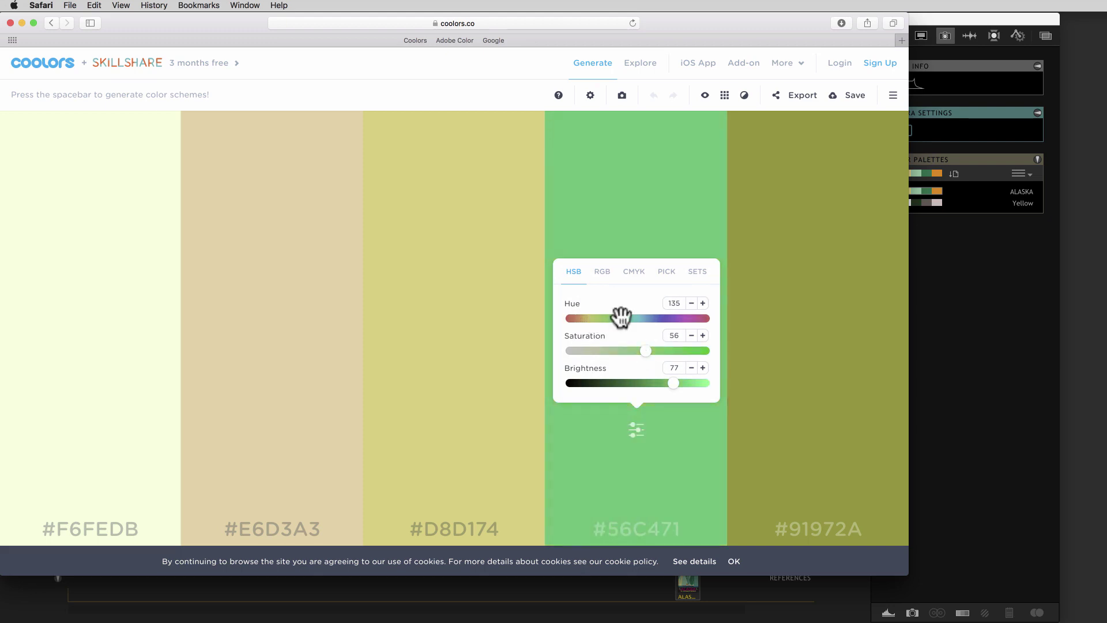
Step: Export the floresta palette from Coolors' Explore page as SCSS
{"action": "left_click", "coordinate": [638, 64]}
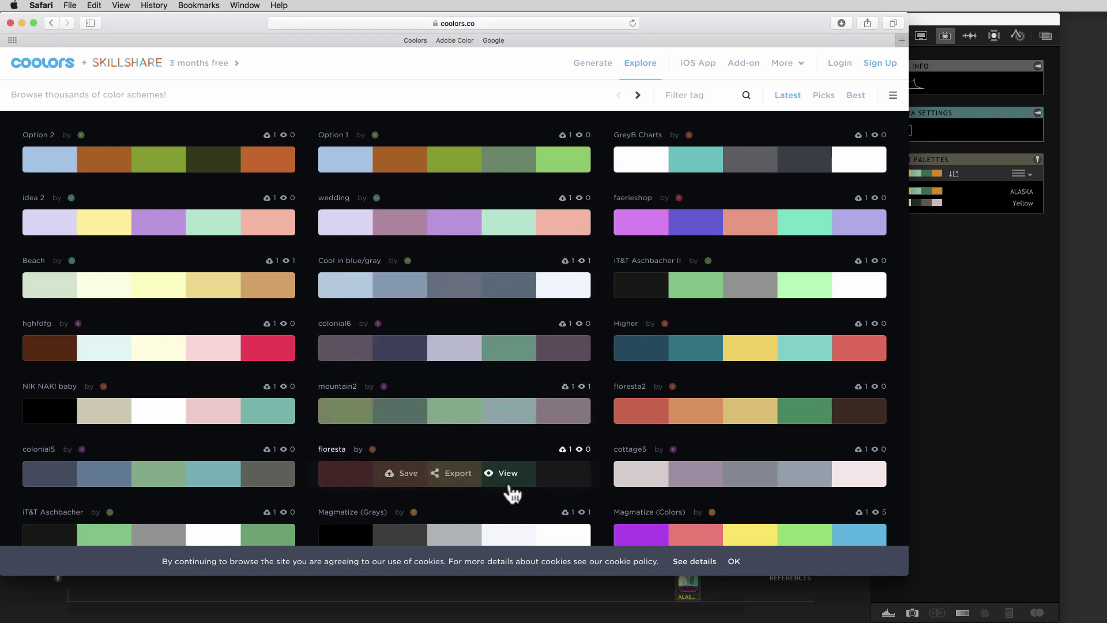
{"action": "left_click", "coordinate": [437, 477]}
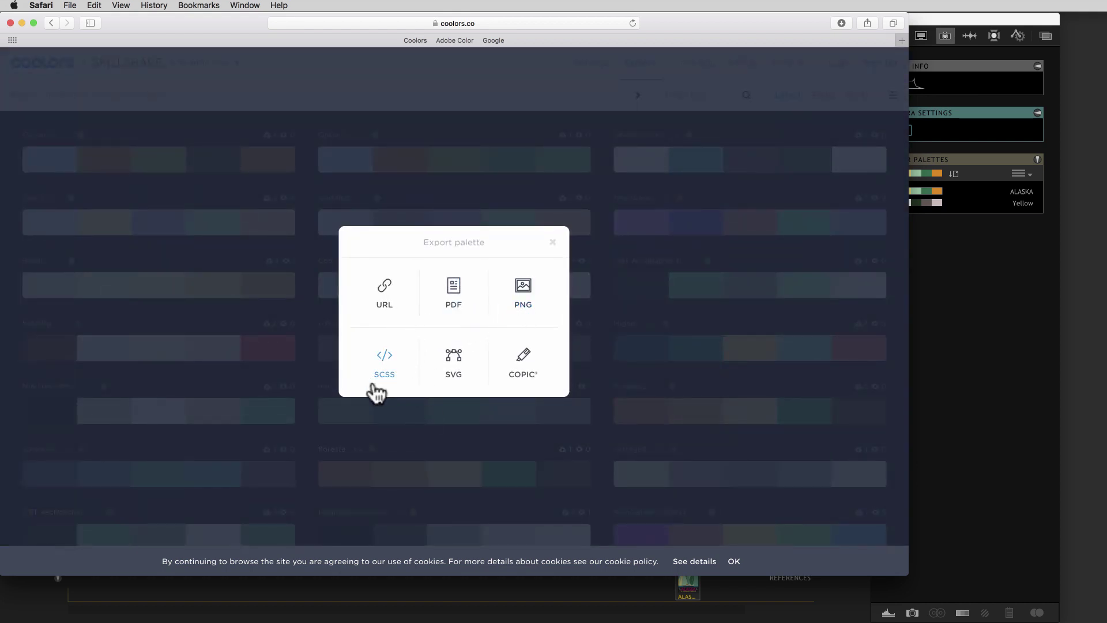
{"action": "left_click", "coordinate": [382, 356]}
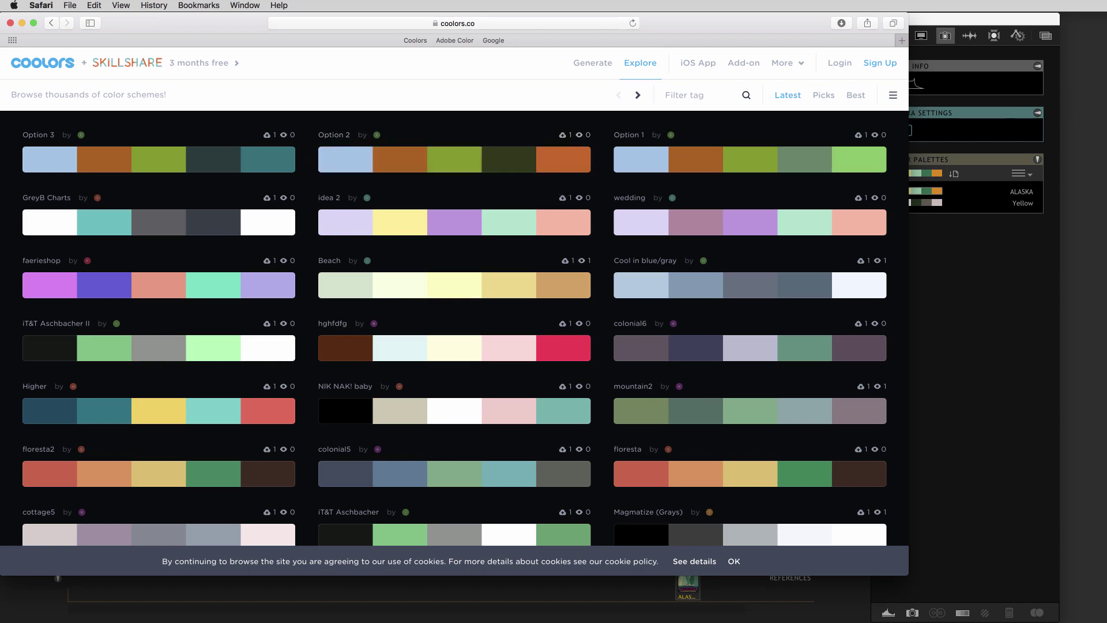
Step: Reveal the downloaded palette.scss in the Downloads window and move that window aside
{"action": "left_click", "coordinate": [1090, 139]}
{"action": "left_click_drag", "start_coordinate": [520, 128], "coordinate": [406, 123]}
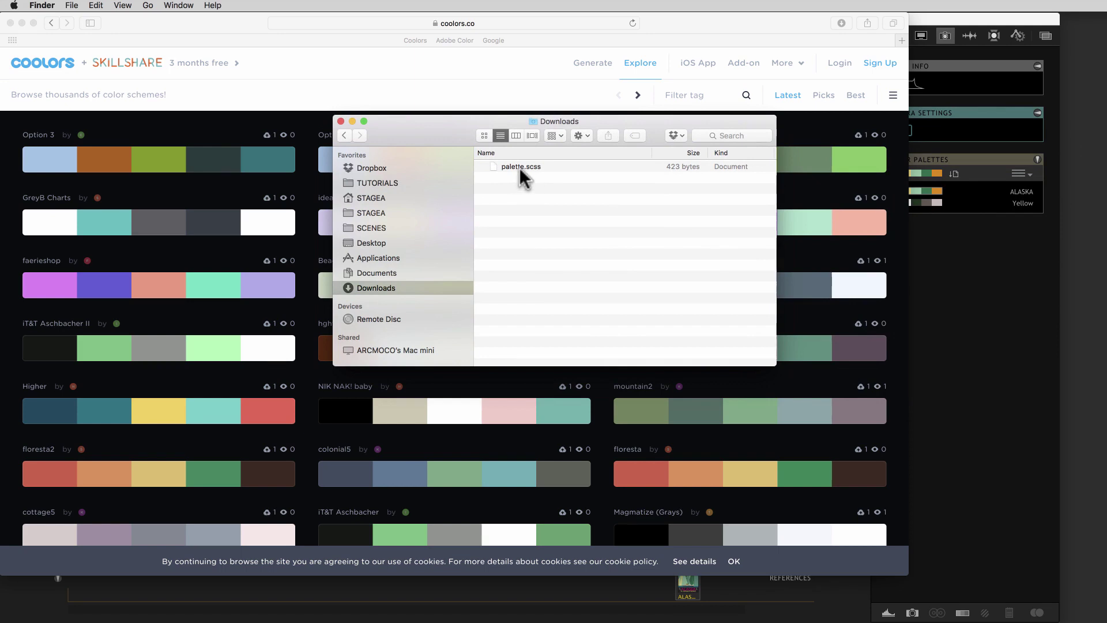
{"action": "left_click_drag", "start_coordinate": [439, 119], "coordinate": [1106, 170]}
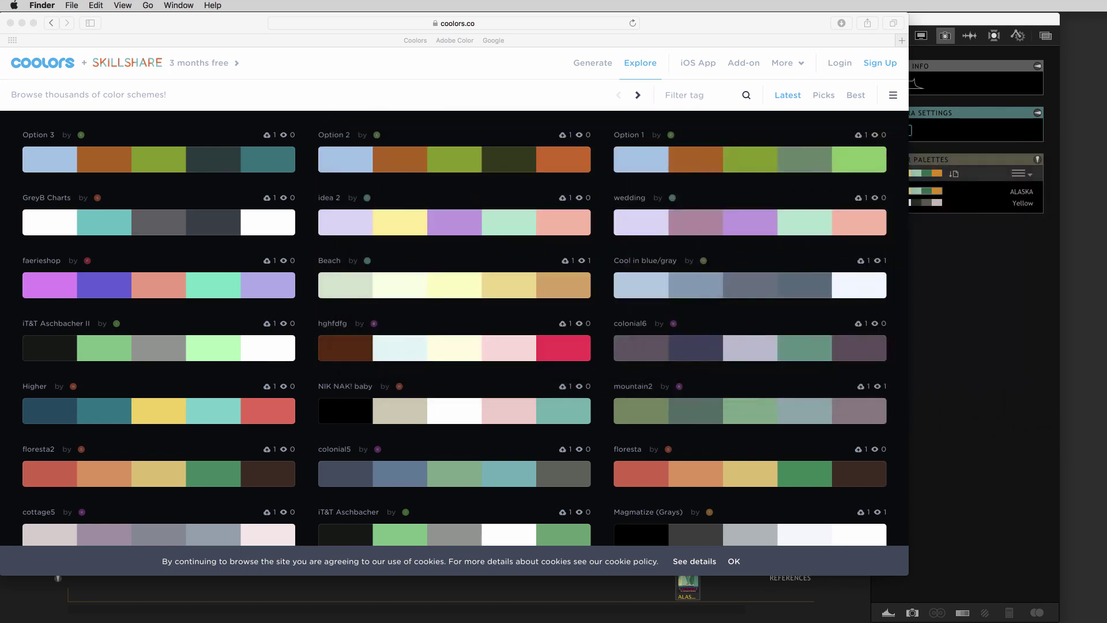
Step: Import palette.scss from Downloads into Dragonframe as a new colour palette
{"action": "left_click", "coordinate": [969, 20]}
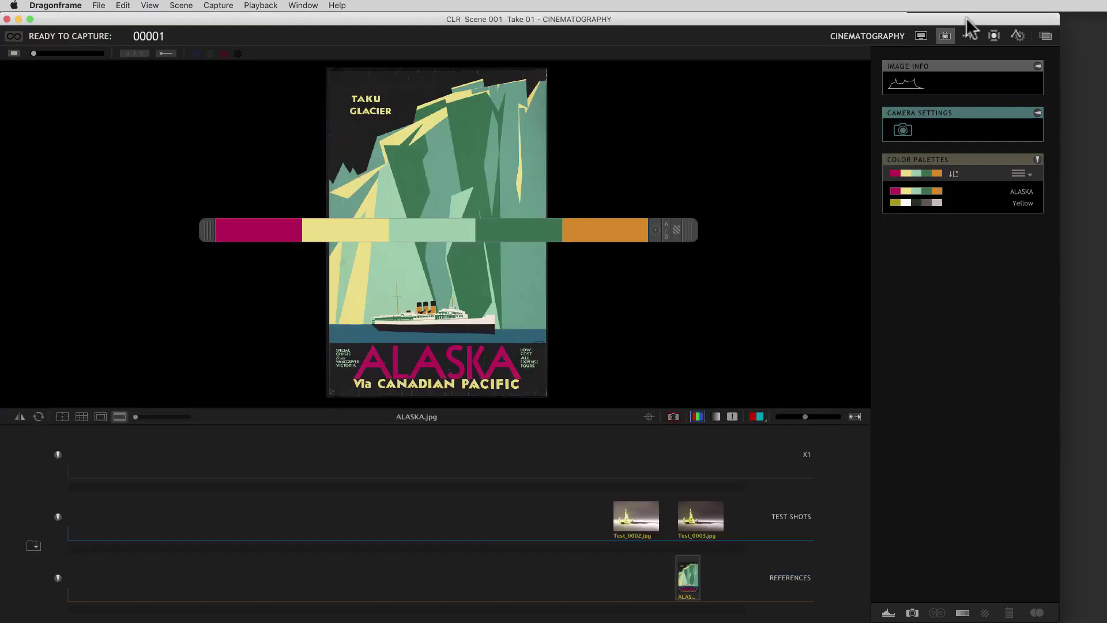
{"action": "left_click", "coordinate": [1020, 173]}
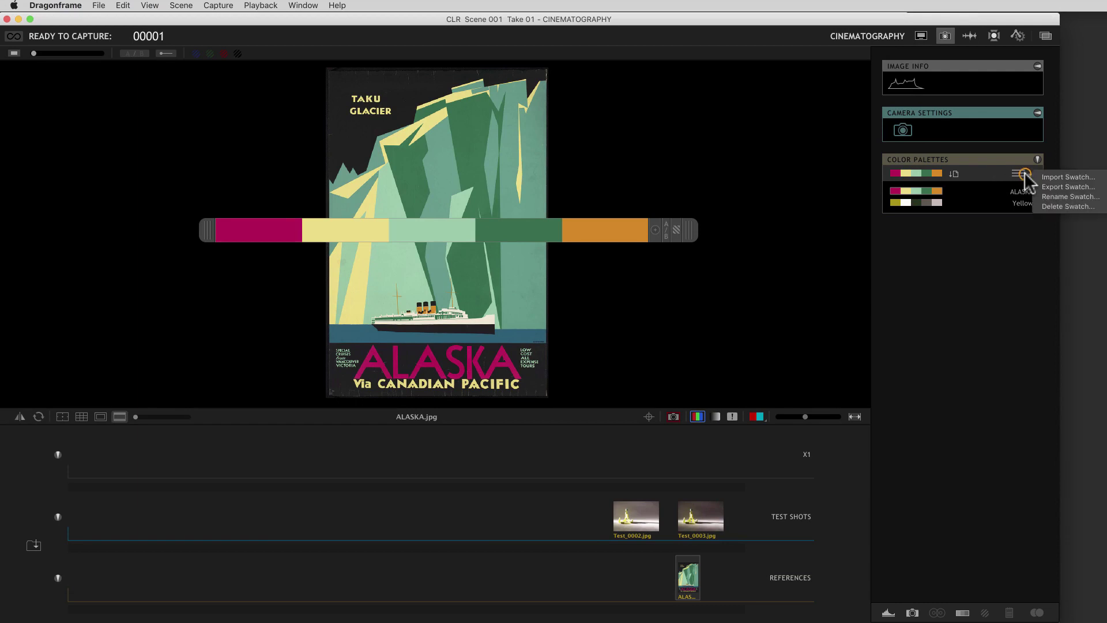
{"action": "left_click", "coordinate": [1054, 174]}
{"action": "left_click", "coordinate": [654, 125]}
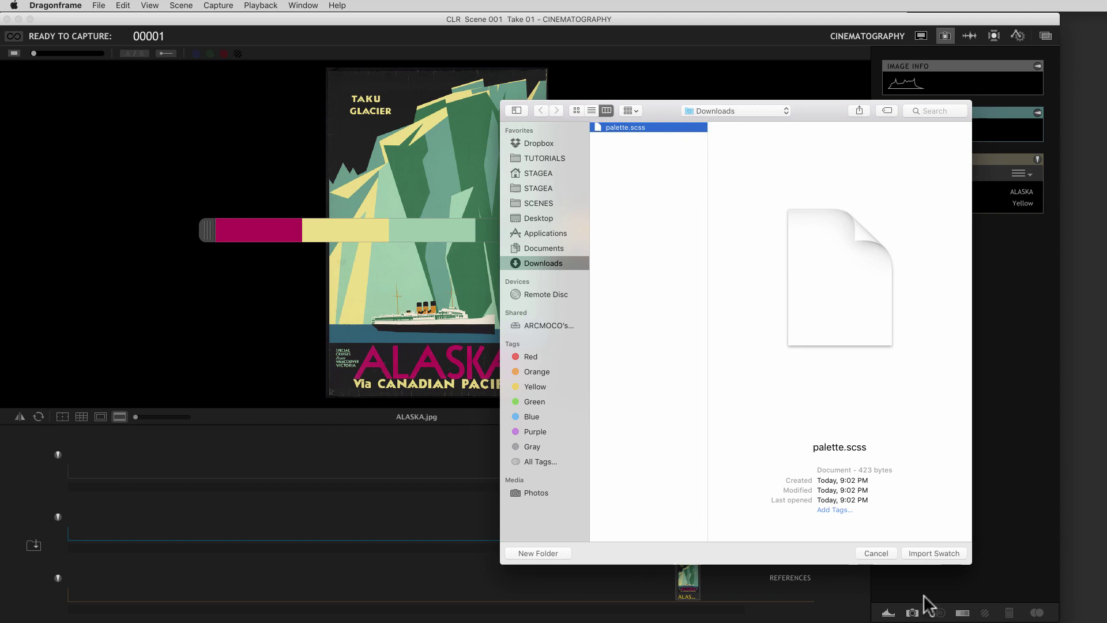
{"action": "left_click", "coordinate": [943, 549]}
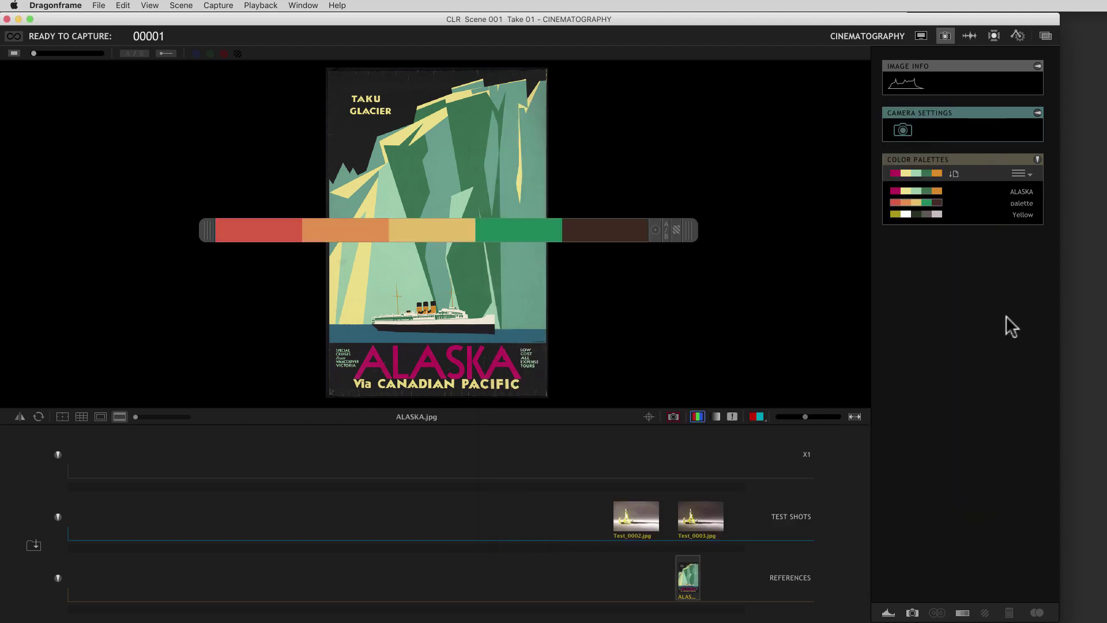
Step: Show the imported 'palette' colours over the poster, then return to the browser
{"action": "left_click", "coordinate": [1005, 205]}
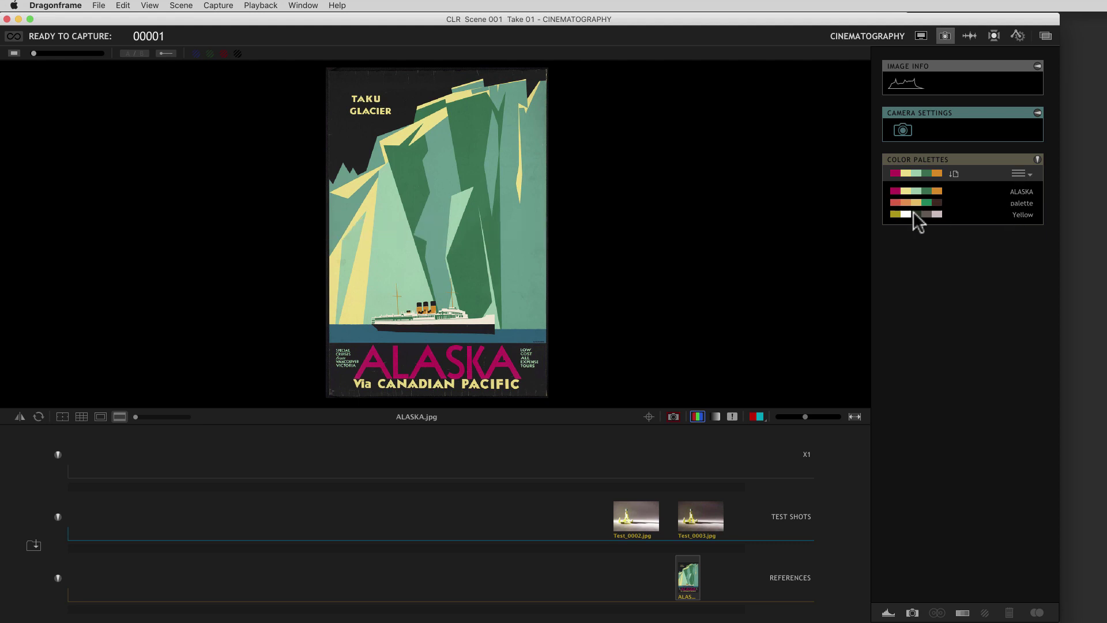
{"action": "left_click", "coordinate": [918, 203]}
{"action": "left_click", "coordinate": [1021, 173]}
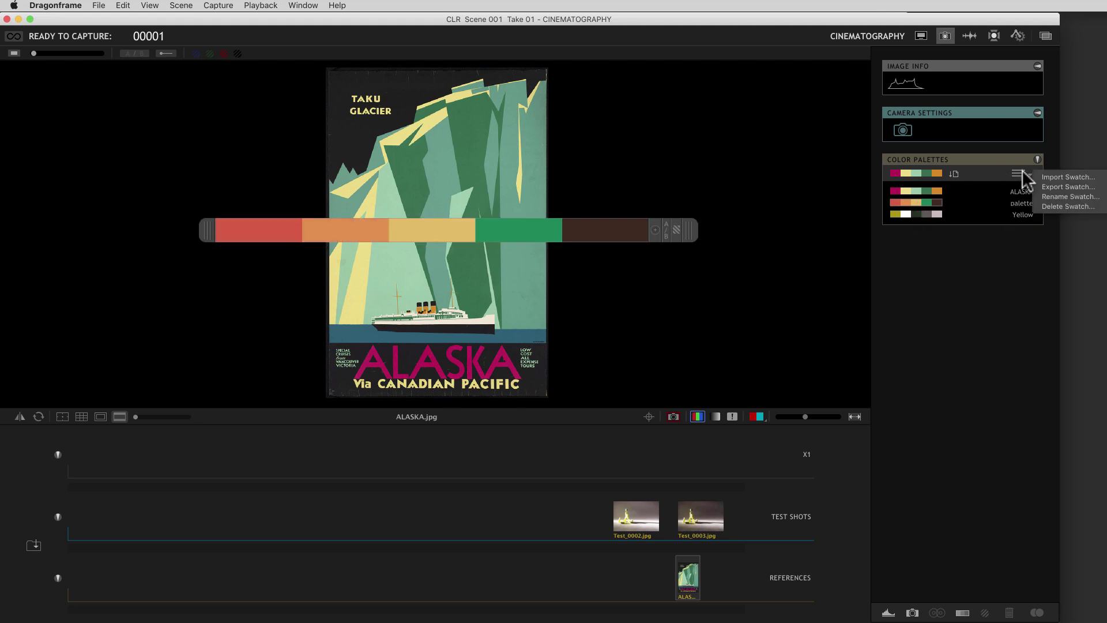
{"action": "left_click", "coordinate": [1044, 195]}
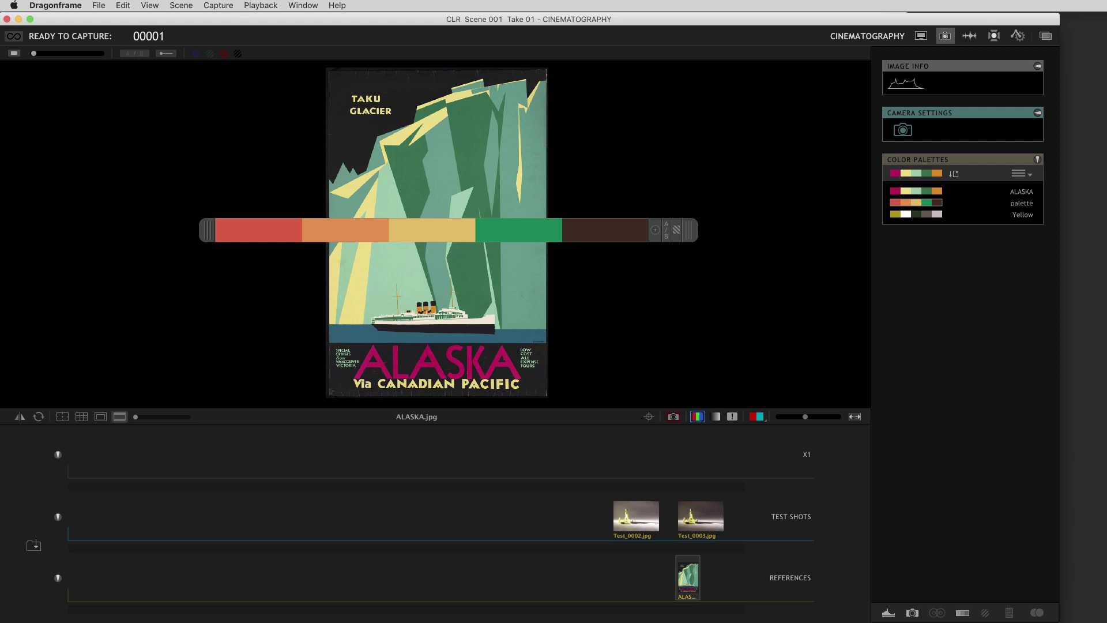
{"action": "key", "text": "super+Tab"}
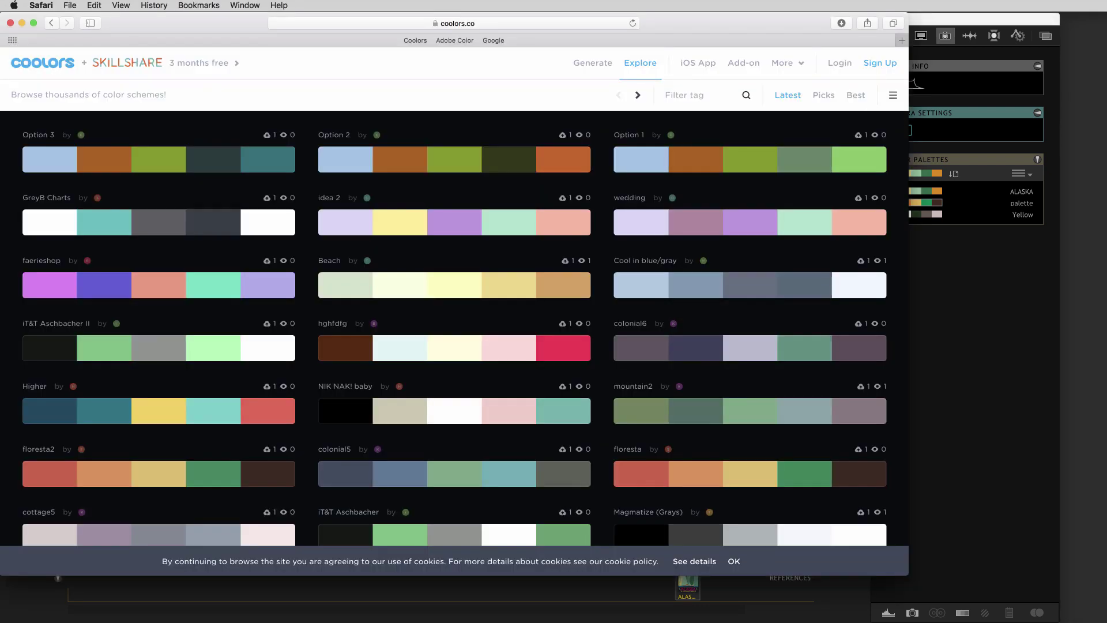
Step: Screenshot the Lakota Prairie theme swatches from Adobe Color's Explore page, then return to Dragonframe
{"action": "left_click", "coordinate": [456, 39]}
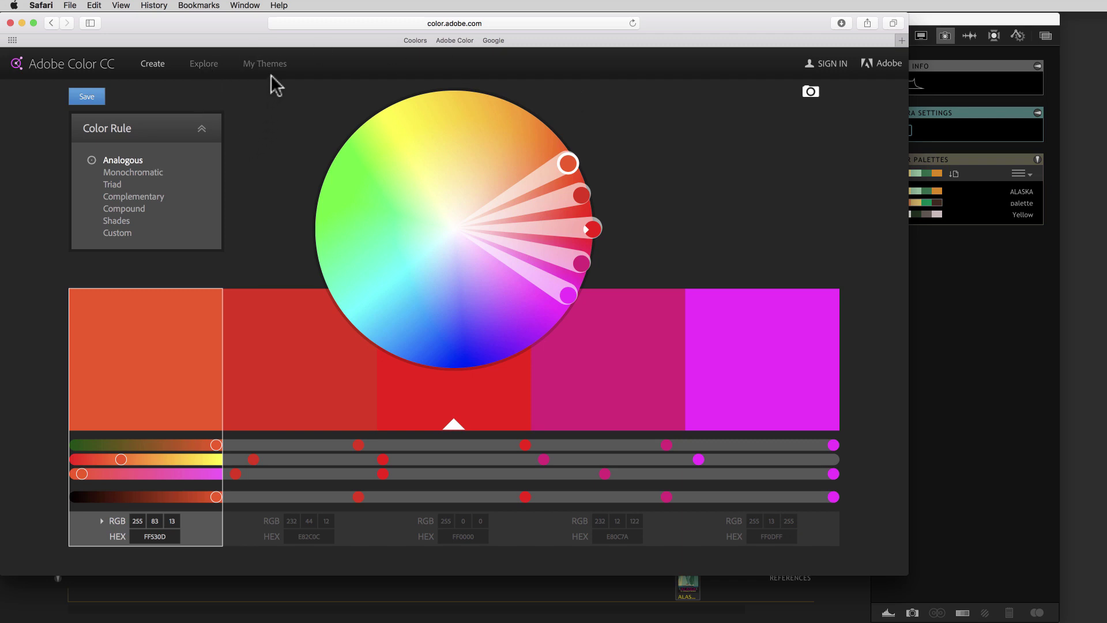
{"action": "left_click", "coordinate": [205, 62]}
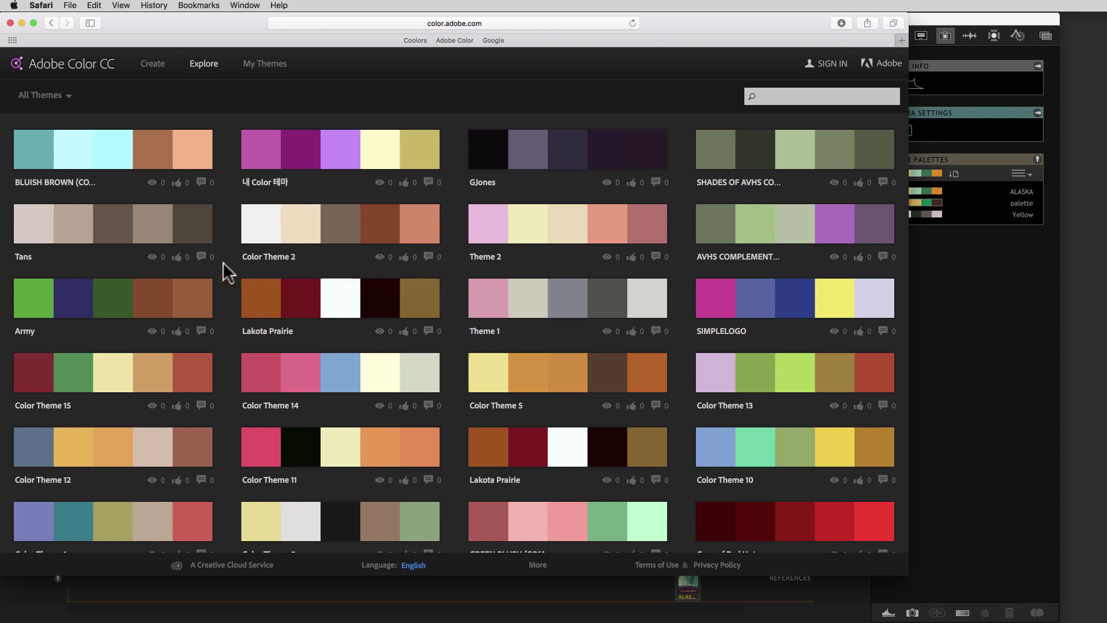
{"action": "key", "text": "super+shift+4"}
{"action": "left_click_drag", "start_coordinate": [240, 280], "coordinate": [439, 317]}
{"action": "mouse_move", "coordinate": [734, 282]}
{"action": "left_click", "coordinate": [995, 193]}
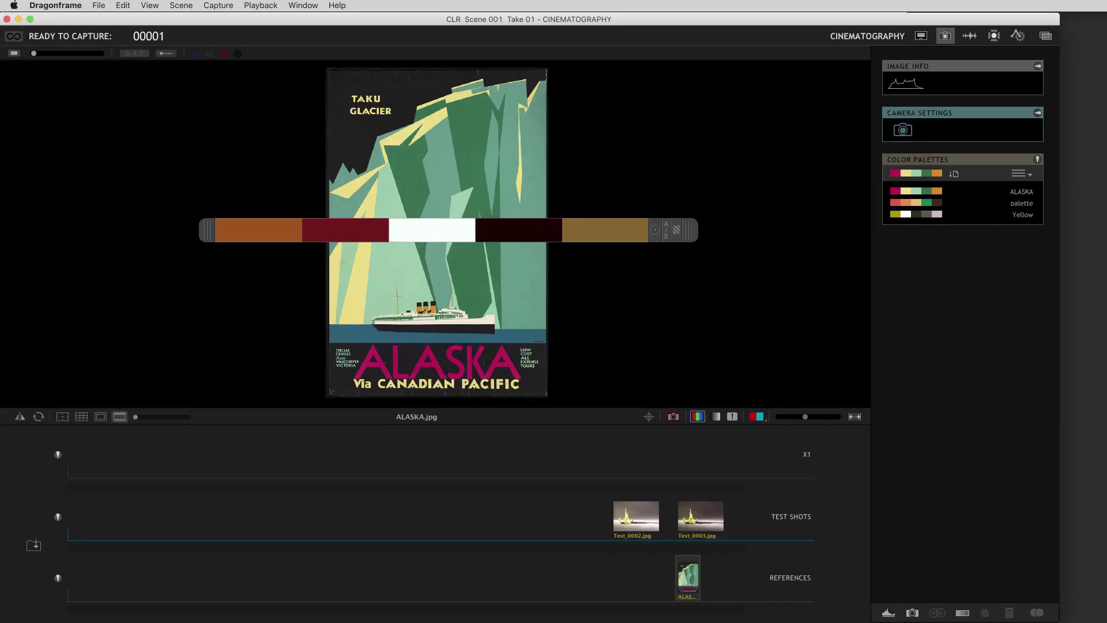
Step: Open the new desktop screenshot of the swatches in Preview to check it, then close it
{"action": "left_click", "coordinate": [1085, 404]}
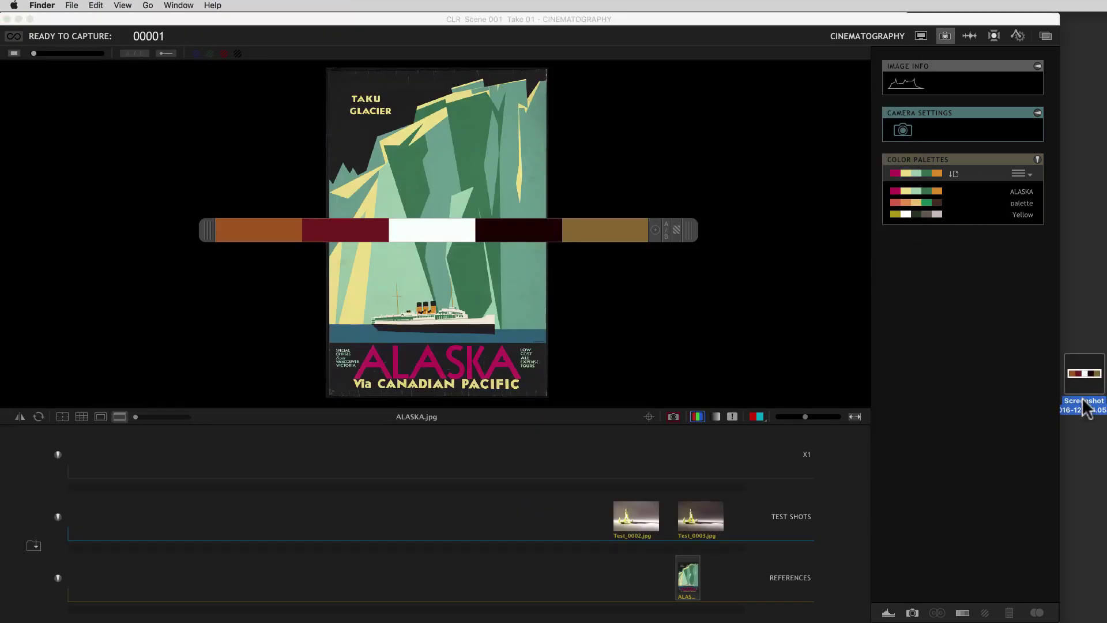
{"action": "double_click", "coordinate": [1084, 404]}
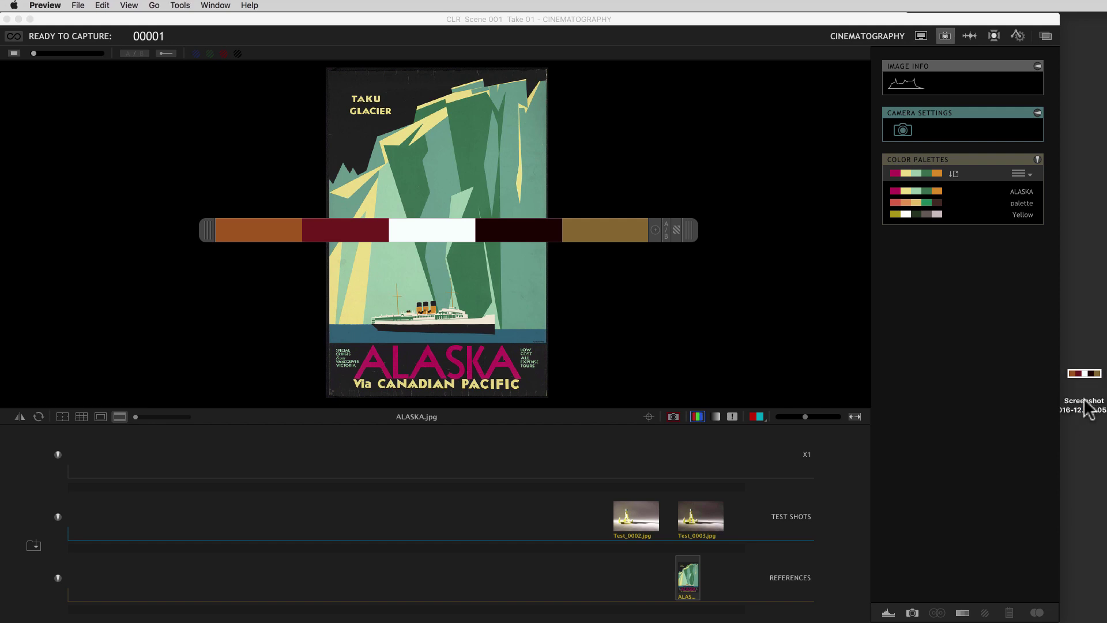
{"action": "key", "text": "super+q"}
Step: Rename the screenshot file to 'ADOBE COLOR' and move it on the desktop
{"action": "key", "text": "Return"}
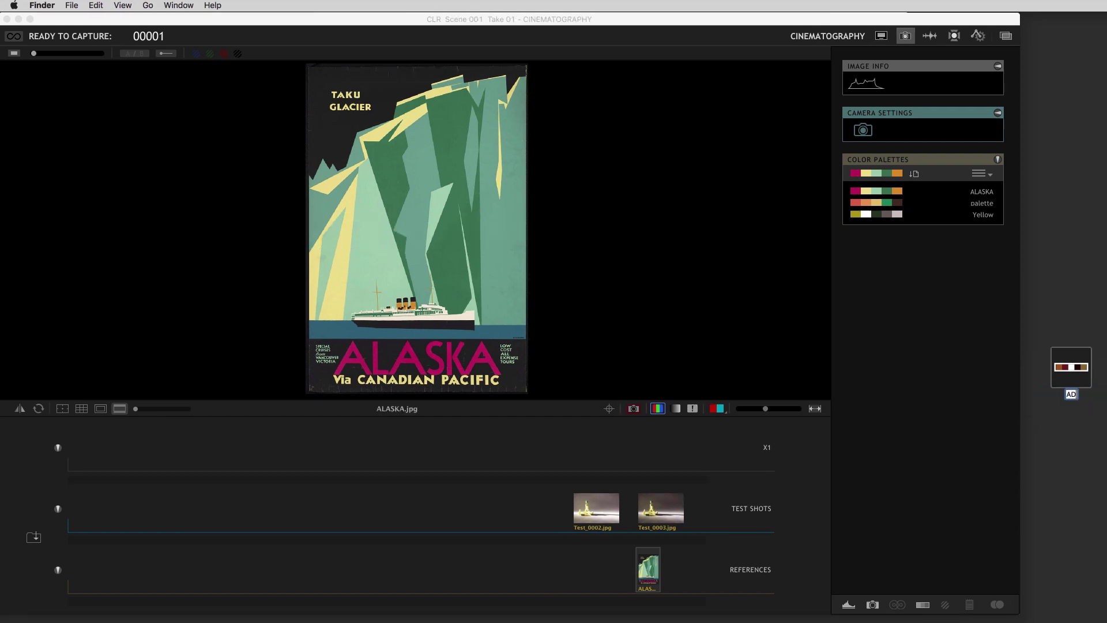
{"action": "type", "text": "ADOBE CLRCOLOR"}
{"action": "key", "text": "Return"}
{"action": "left_click_drag", "start_coordinate": [1080, 376], "coordinate": [1070, 346]}
Step: Import the ADOBE COLOR desktop screenshot as a new swatch palette
{"action": "left_click", "coordinate": [982, 169]}
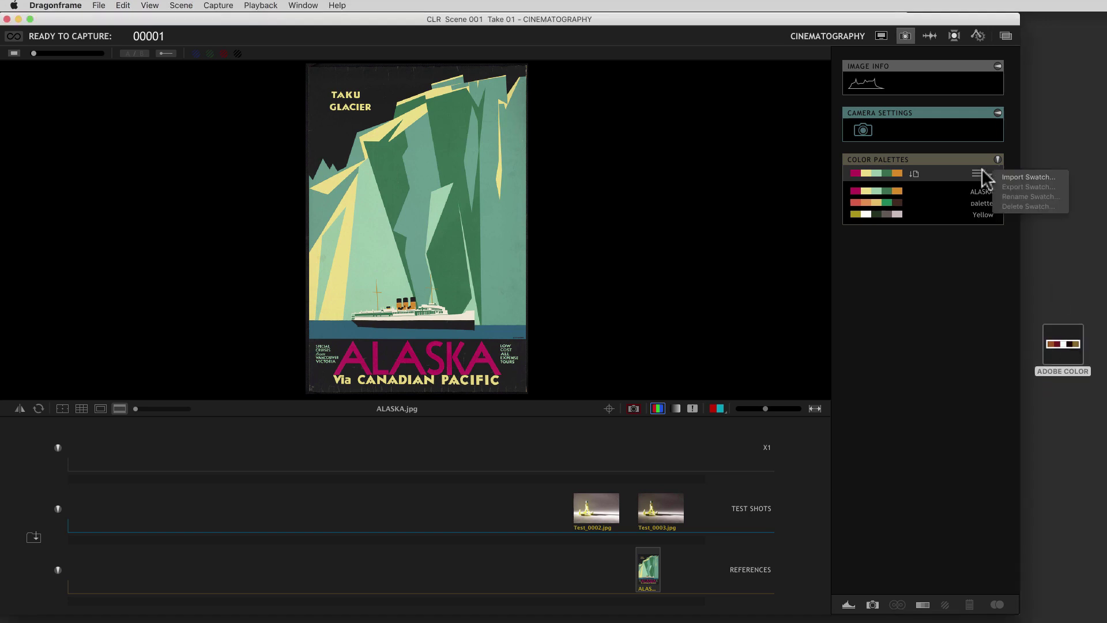
{"action": "left_click", "coordinate": [1009, 175]}
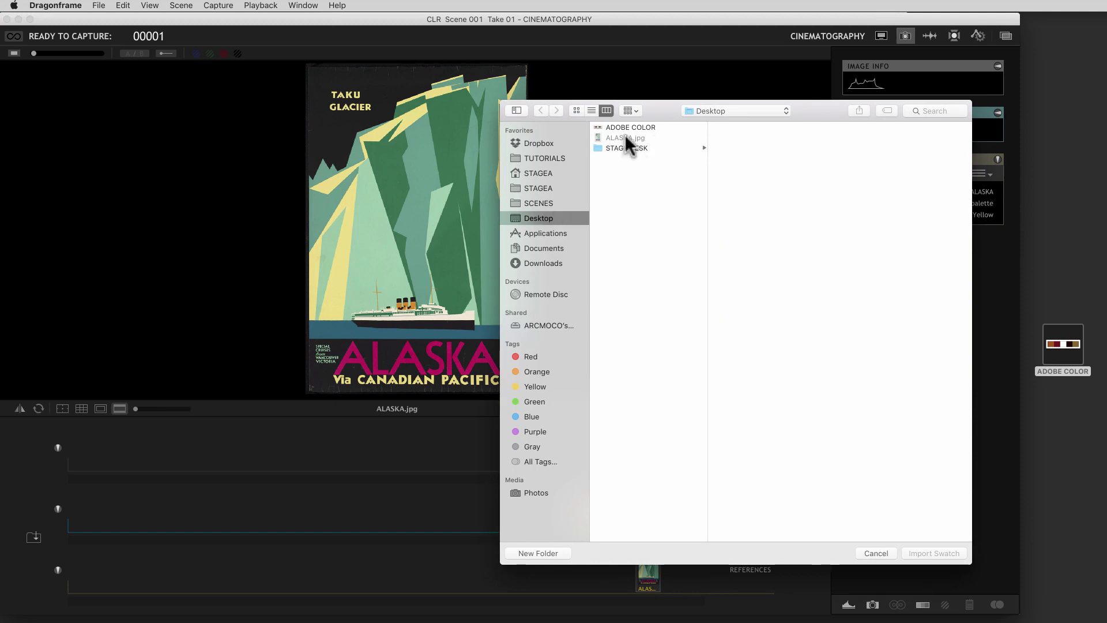
{"action": "left_click", "coordinate": [630, 127]}
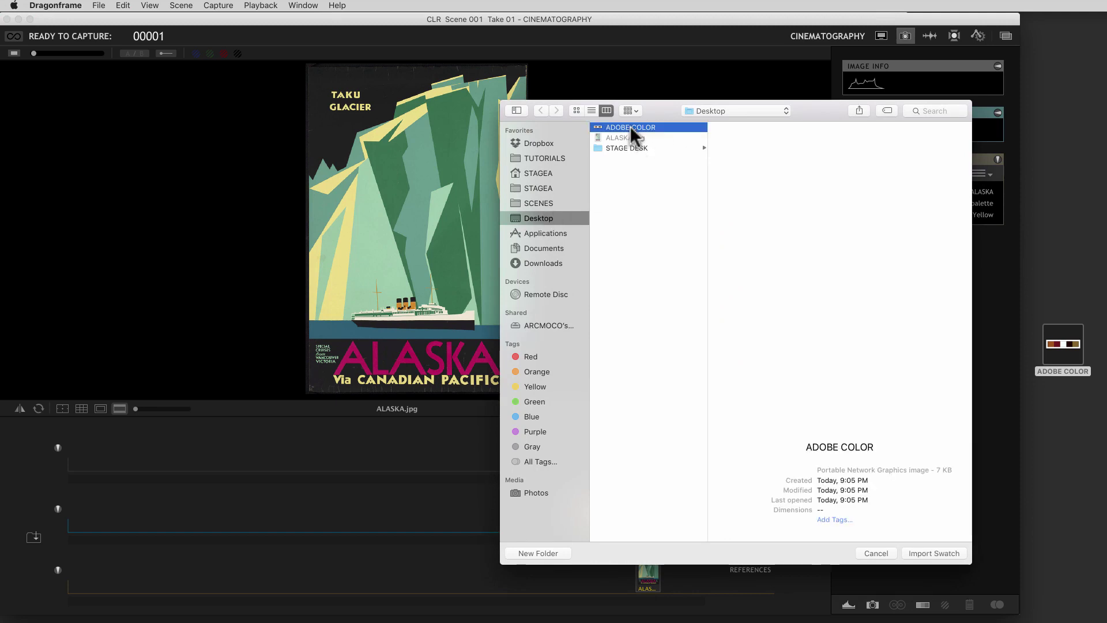
{"action": "left_click", "coordinate": [946, 551]}
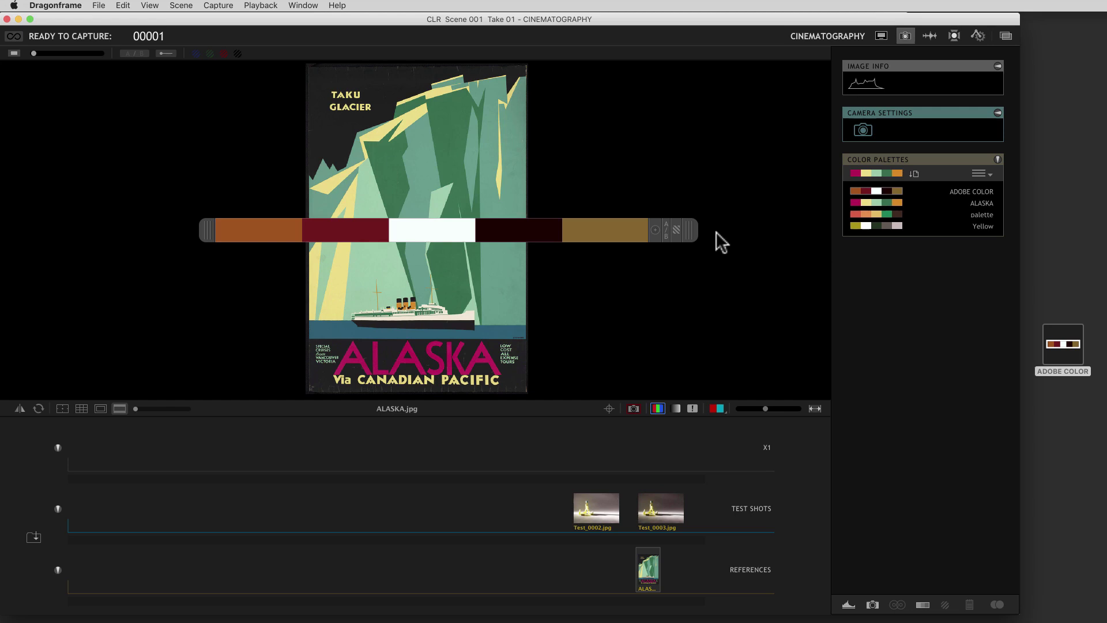
Step: Reposition and resize the ADOBE COLOR strip, and display the Test_0003 shot in the viewer
{"action": "left_click_drag", "start_coordinate": [693, 227], "coordinate": [635, 195]}
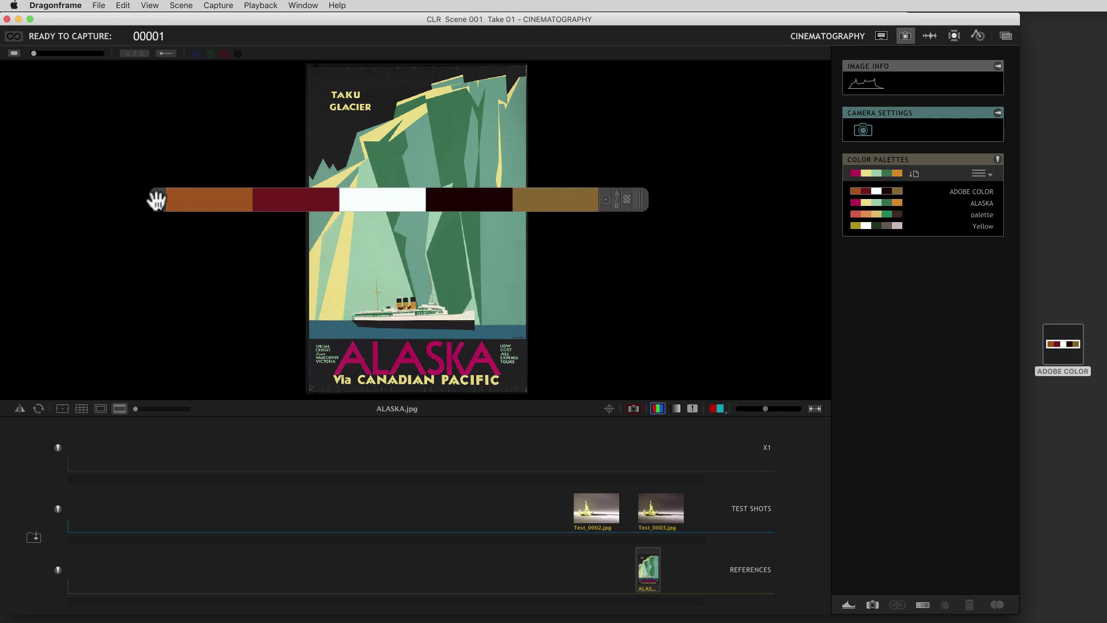
{"action": "left_click_drag", "start_coordinate": [151, 199], "coordinate": [346, 203]}
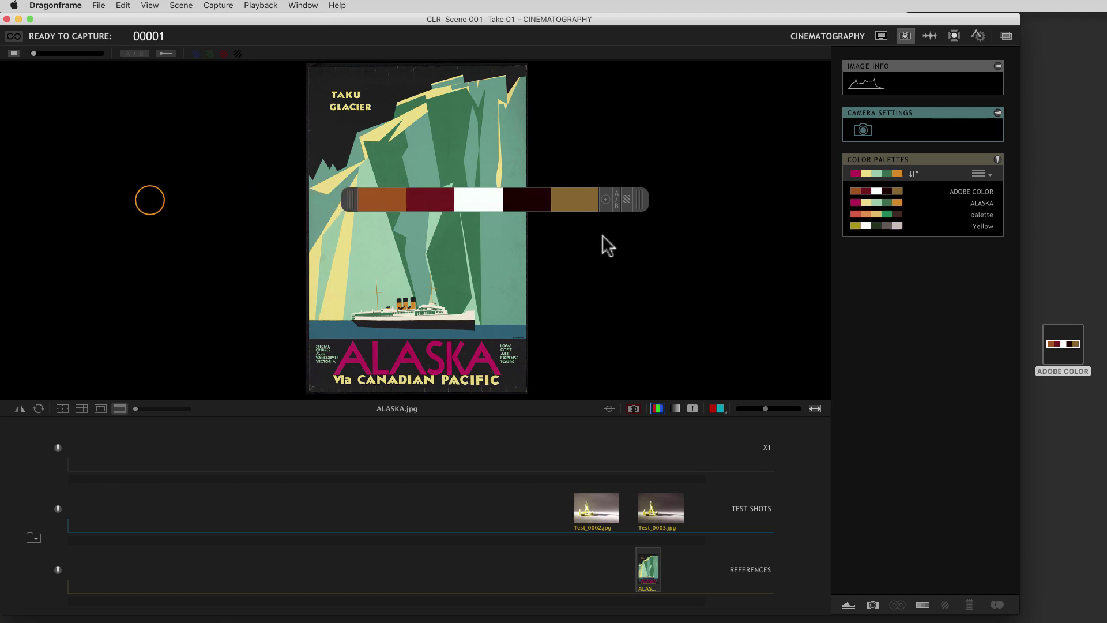
{"action": "left_click_drag", "start_coordinate": [640, 199], "coordinate": [751, 267]}
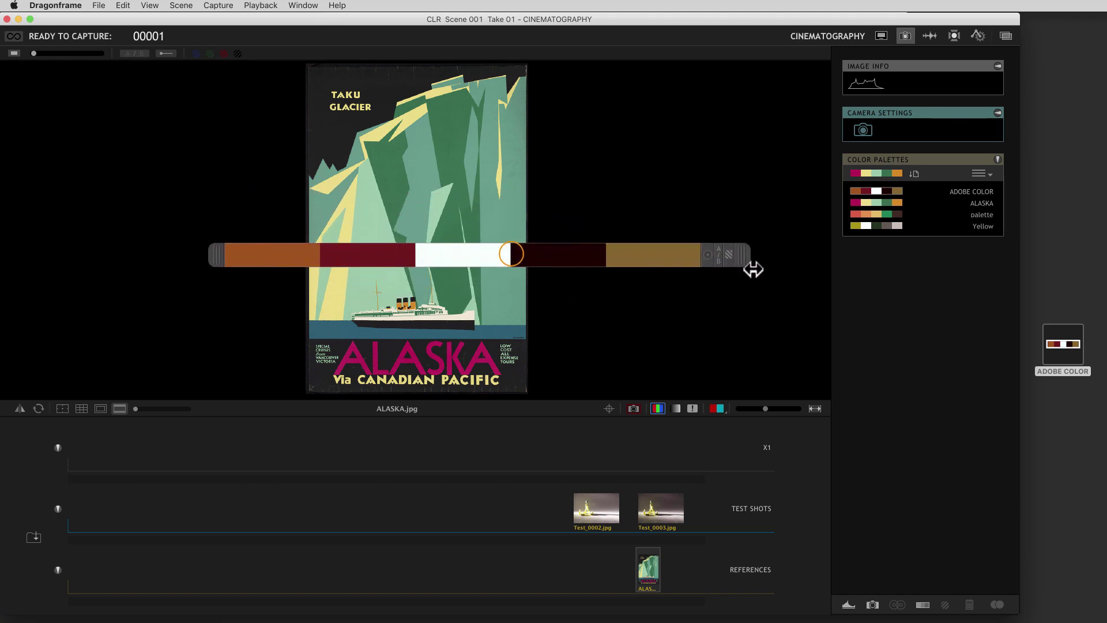
{"action": "left_click", "coordinate": [668, 506]}
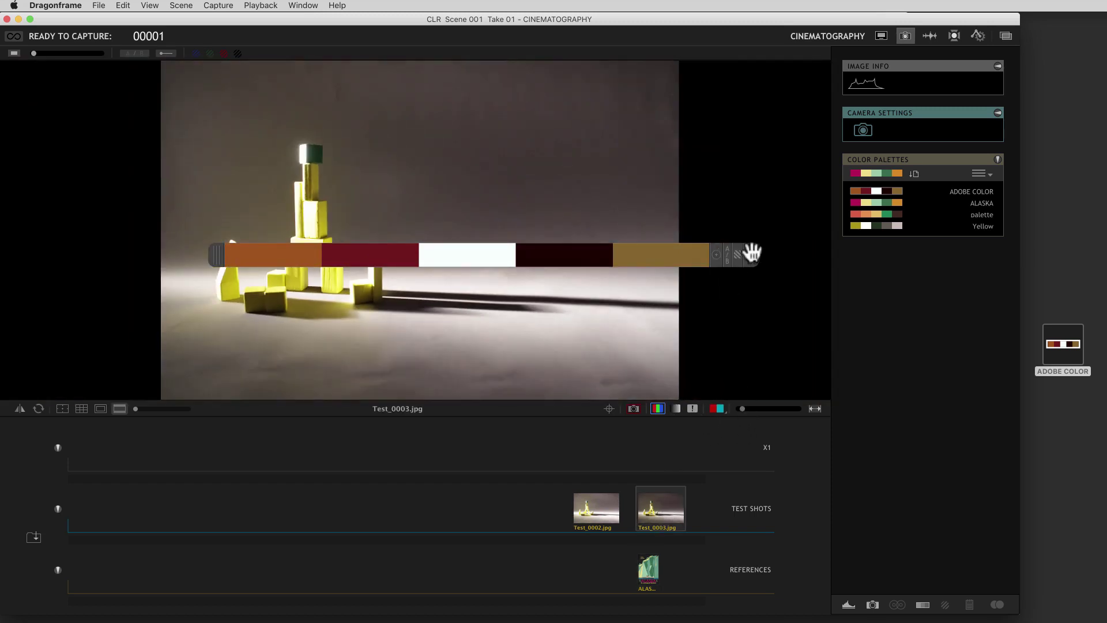
Step: Lower the strip near the image bottom and compare colours sampled from Test_0003 against ADOBE COLOR
{"action": "left_click_drag", "start_coordinate": [749, 253], "coordinate": [692, 333]}
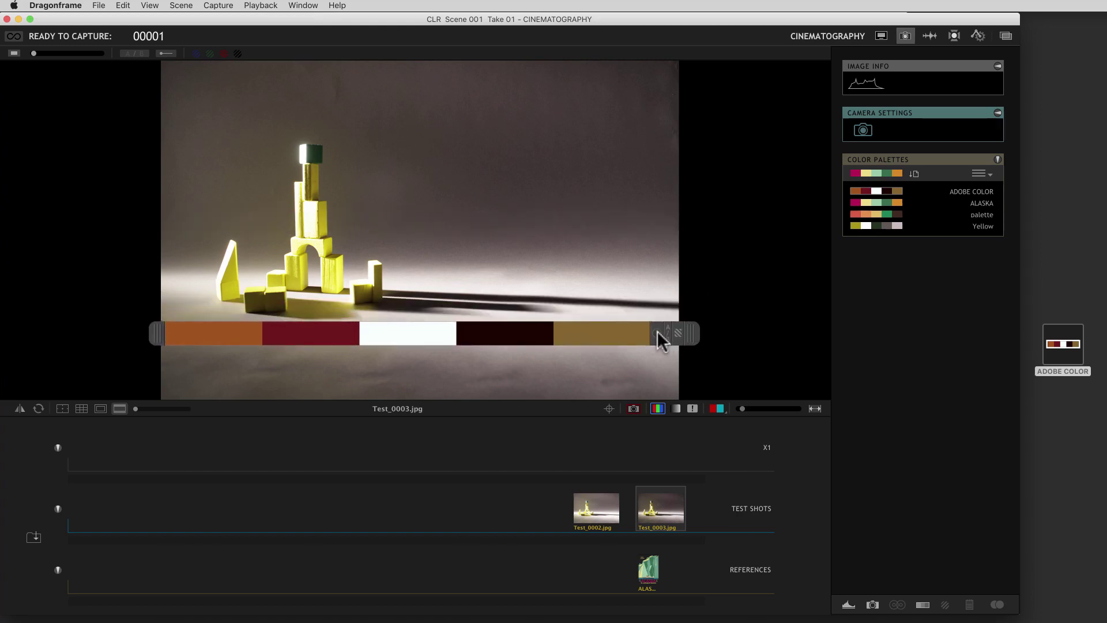
{"action": "left_click", "coordinate": [666, 330]}
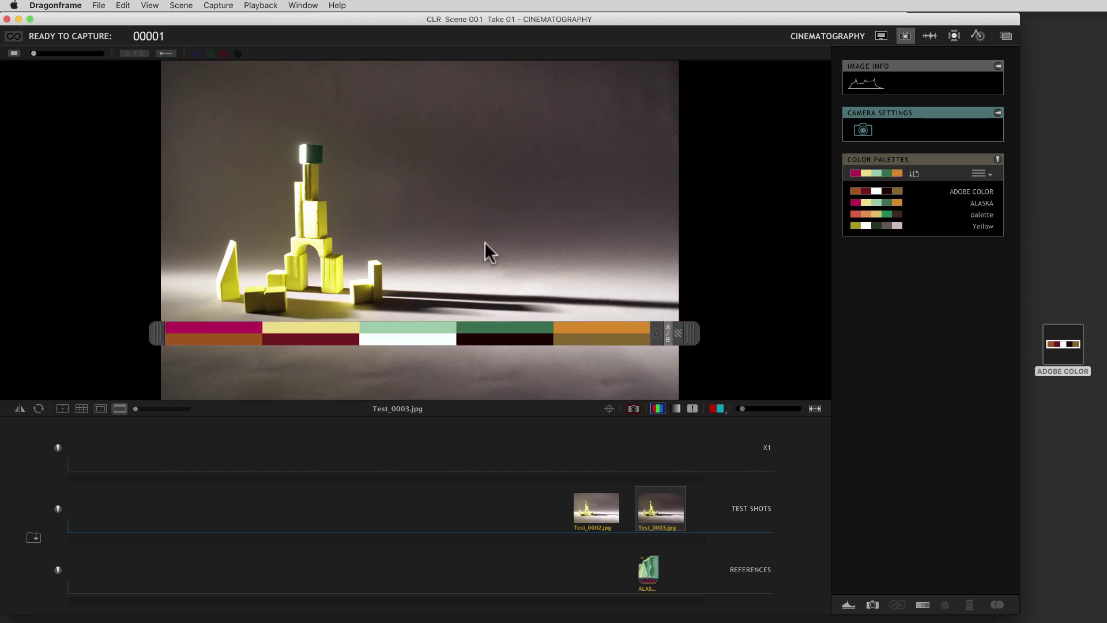
{"action": "left_click", "coordinate": [875, 199]}
{"action": "left_click", "coordinate": [874, 189]}
{"action": "left_click_drag", "start_coordinate": [495, 257], "coordinate": [512, 222]}
{"action": "left_click_drag", "start_coordinate": [410, 237], "coordinate": [361, 287]}
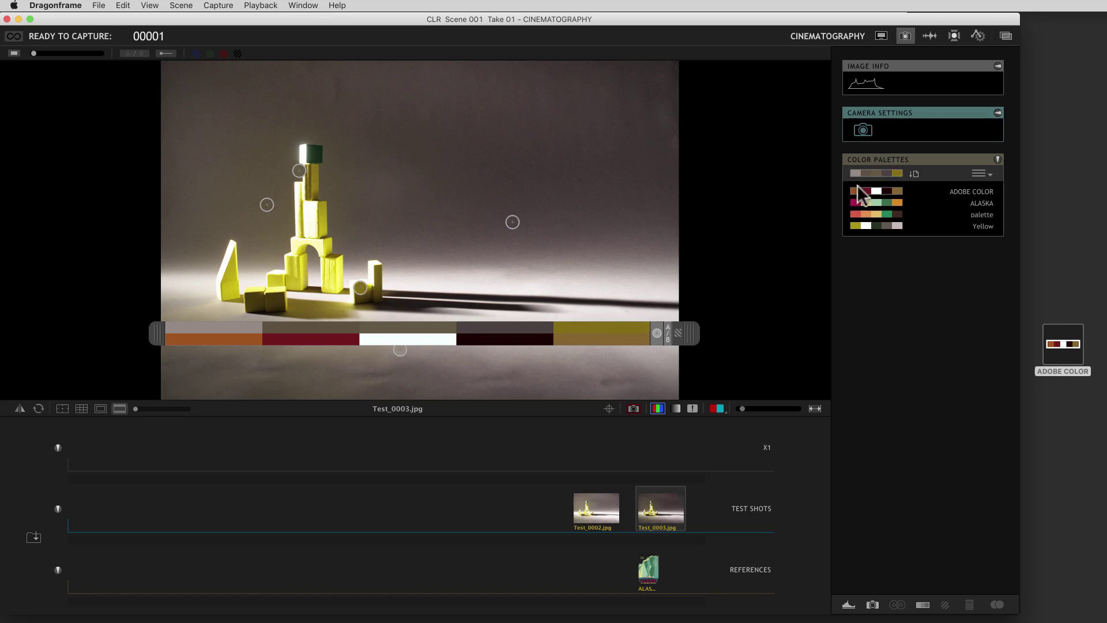
Step: Turn off the comparison row and palette overlay, then collapse and re-expand the Color Palettes panel
{"action": "left_click", "coordinate": [865, 172]}
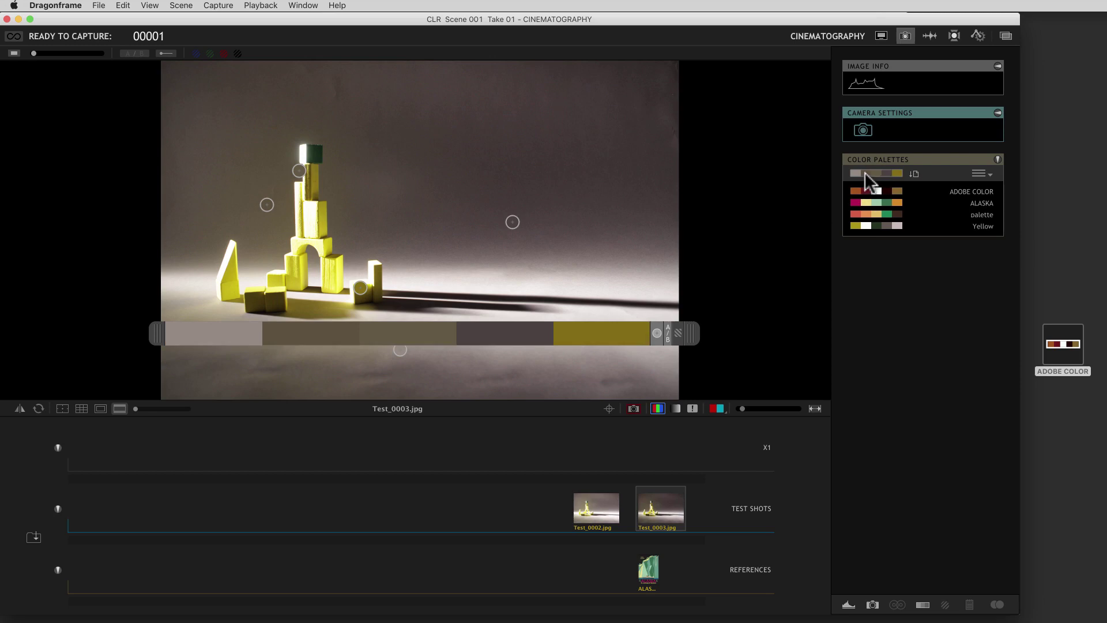
{"action": "left_click", "coordinate": [866, 172]}
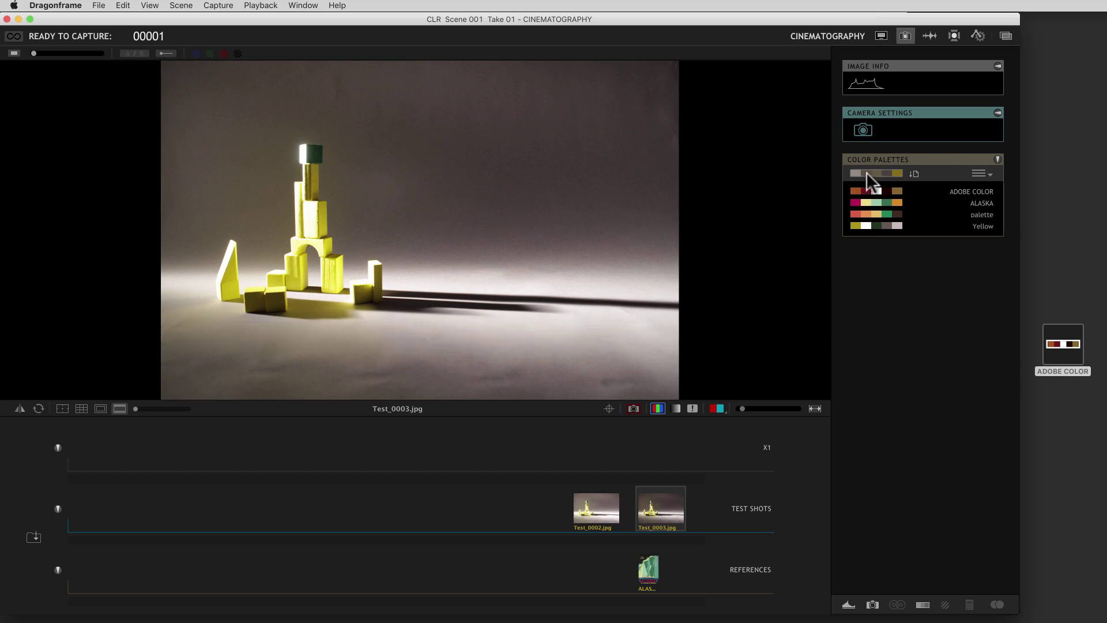
{"action": "left_click", "coordinate": [998, 159]}
{"action": "left_click", "coordinate": [998, 158]}
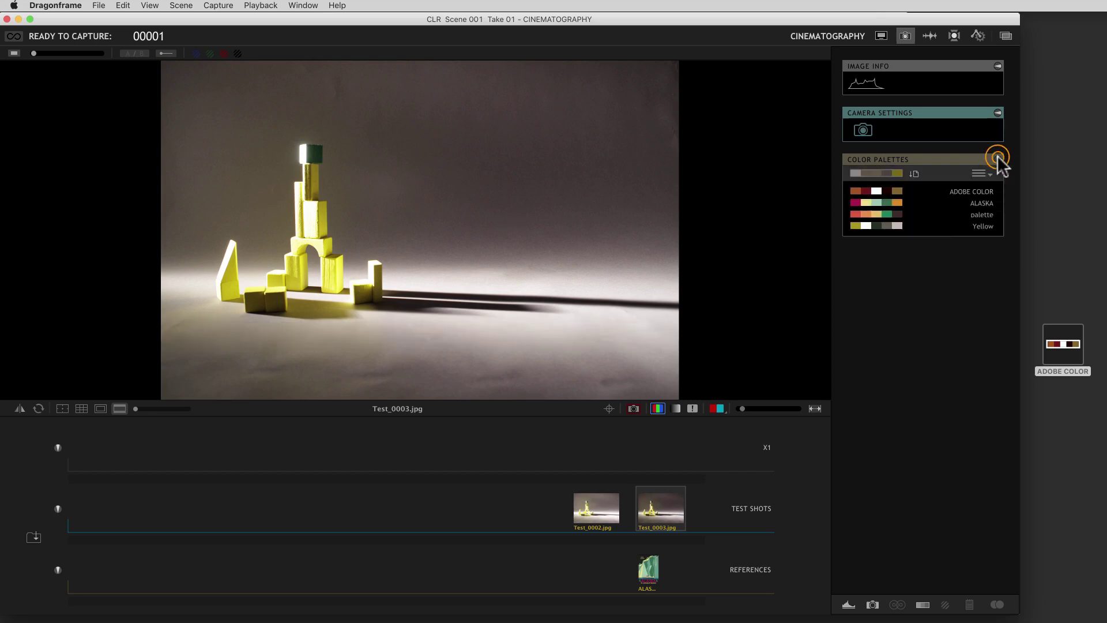